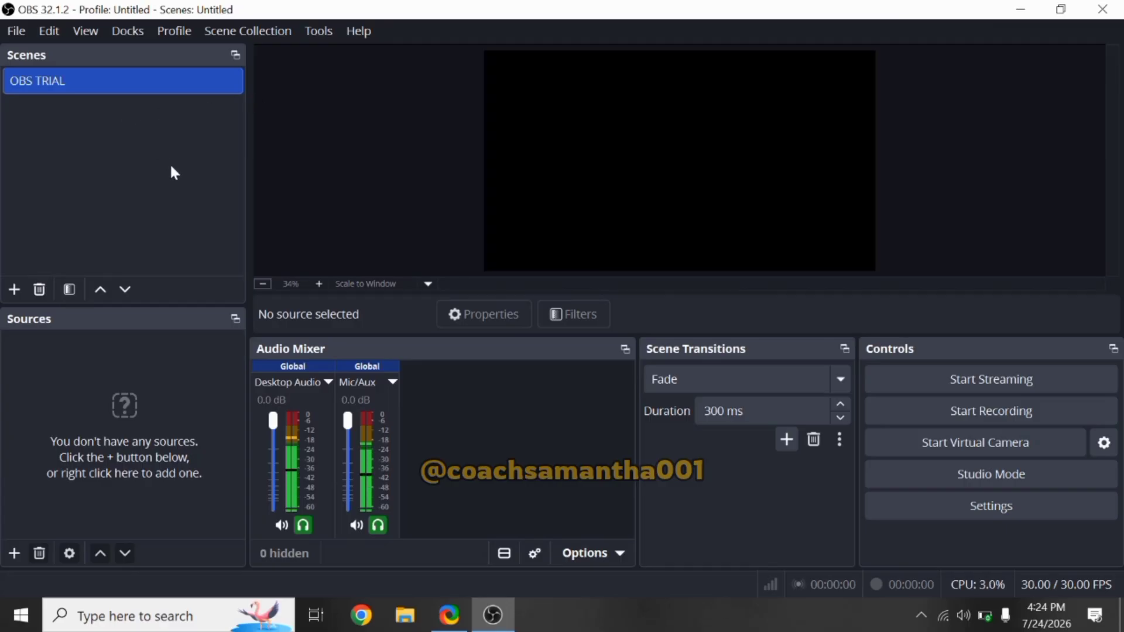
Step: Launch the Auto-Configuration Wizard and choose to optimize just for recording, without streaming
left_click(314, 35)
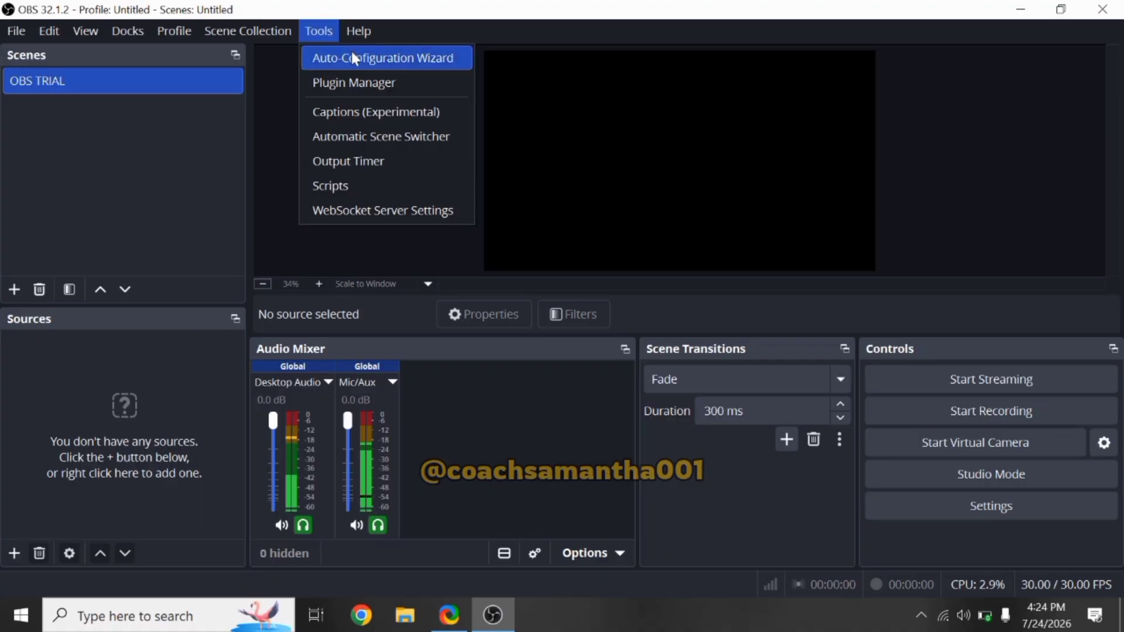
left_click(421, 63)
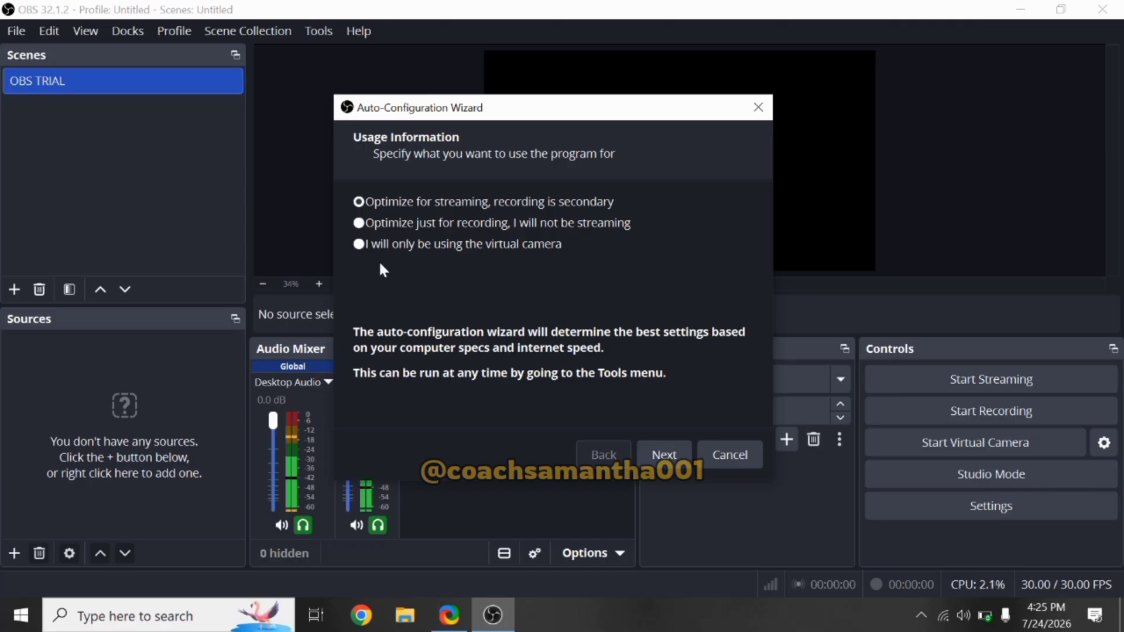
left_click(365, 224)
left_click(664, 456)
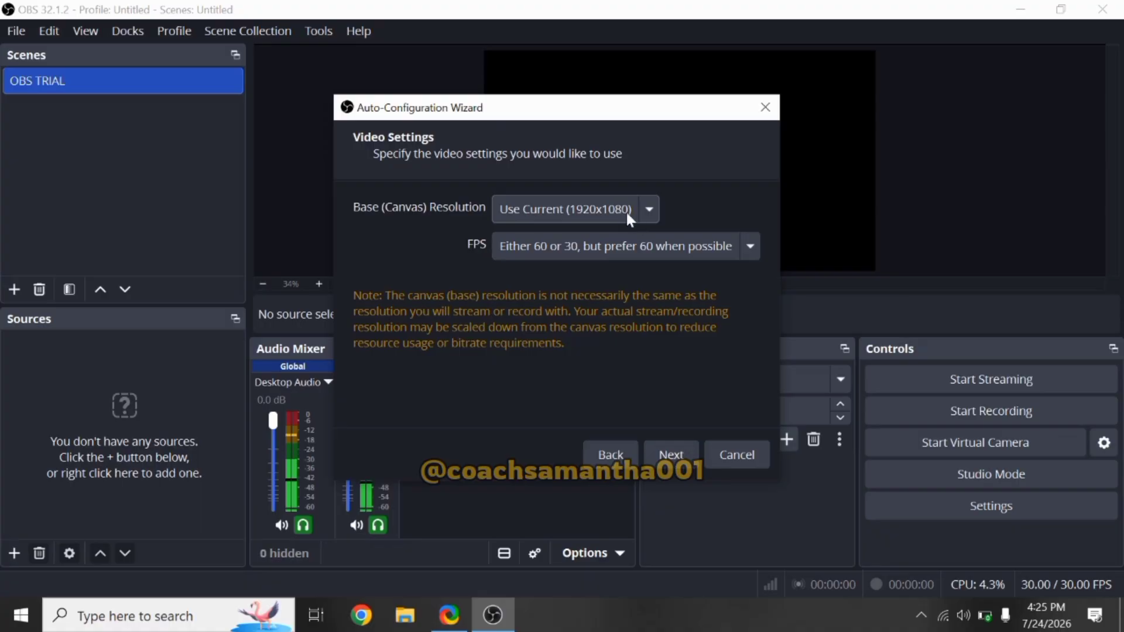
Step: Keep the current 1920x1080 base resolution and apply the wizard's recommended settings
left_click(649, 211)
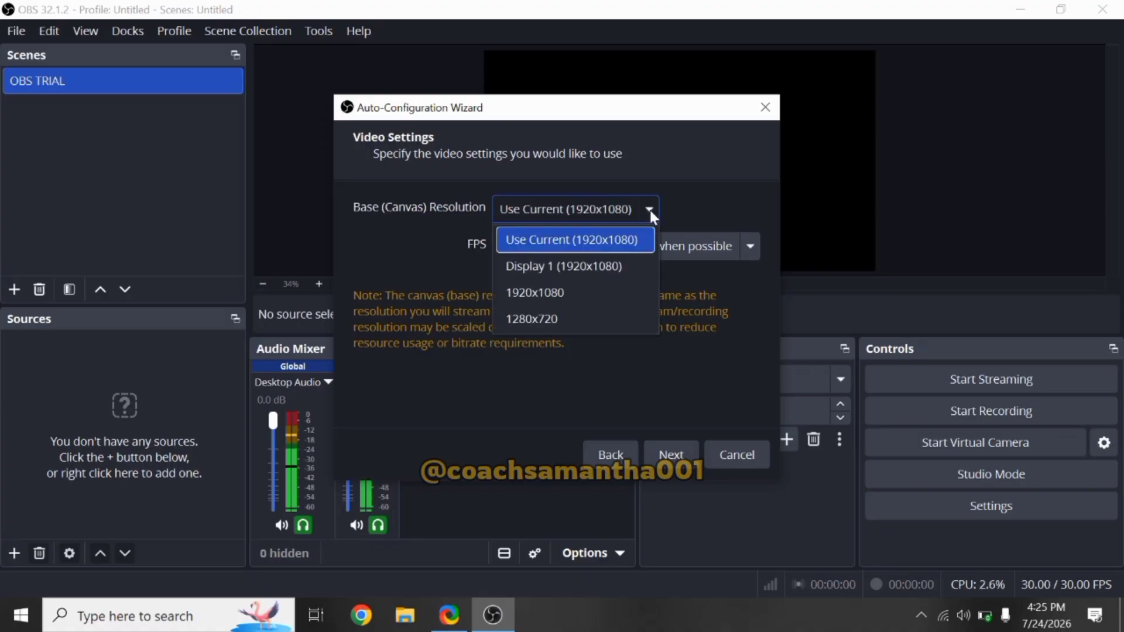
left_click(628, 209)
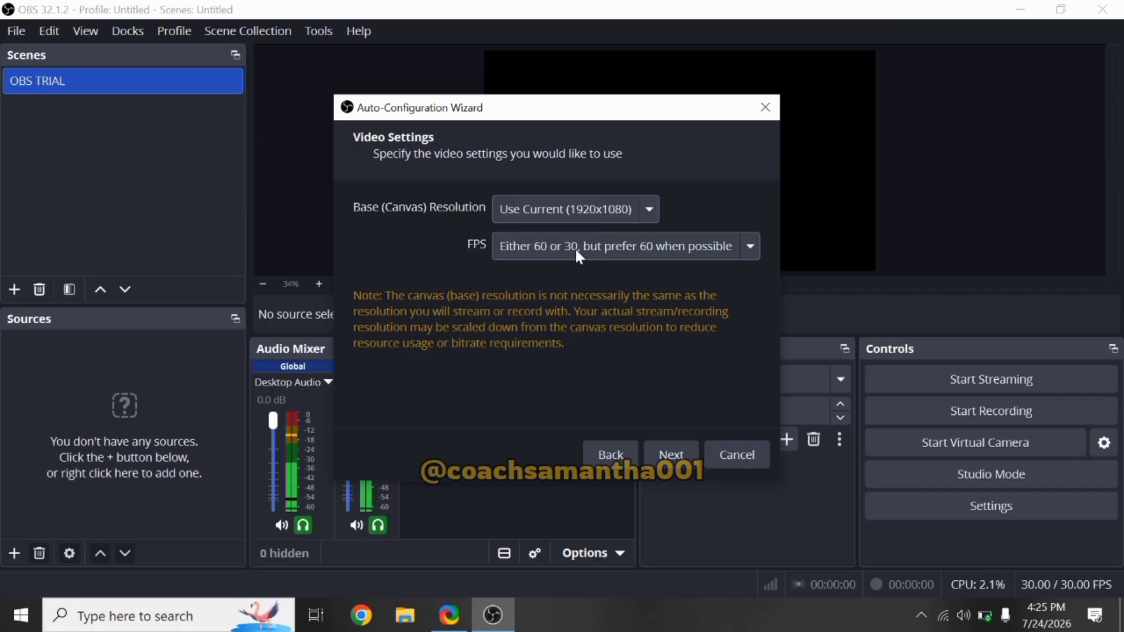
left_click(671, 455)
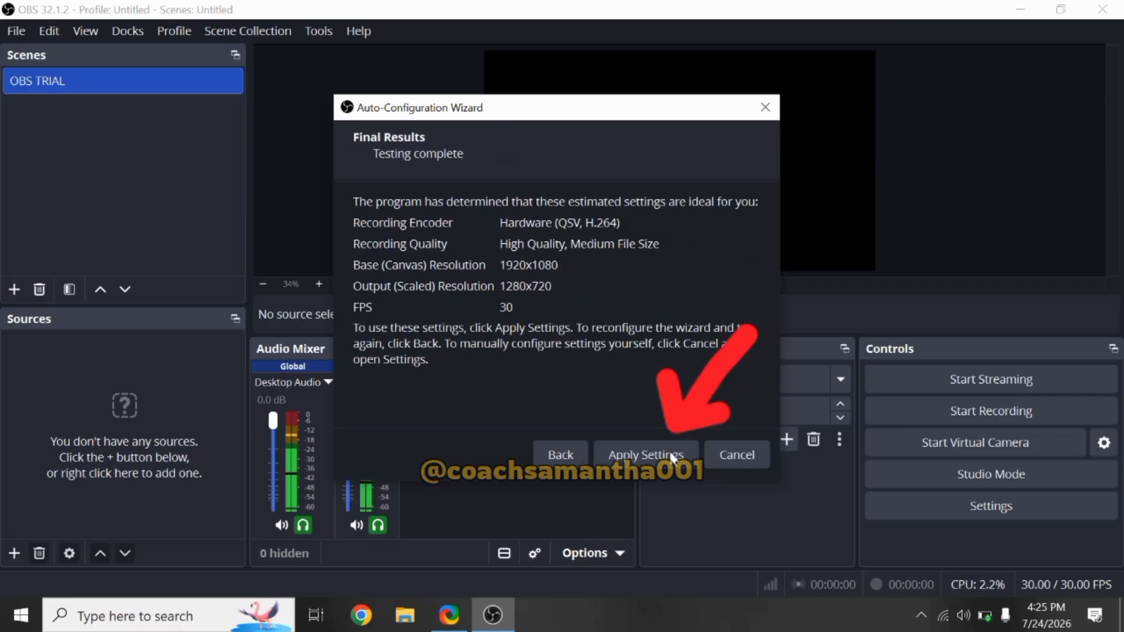
left_click(649, 455)
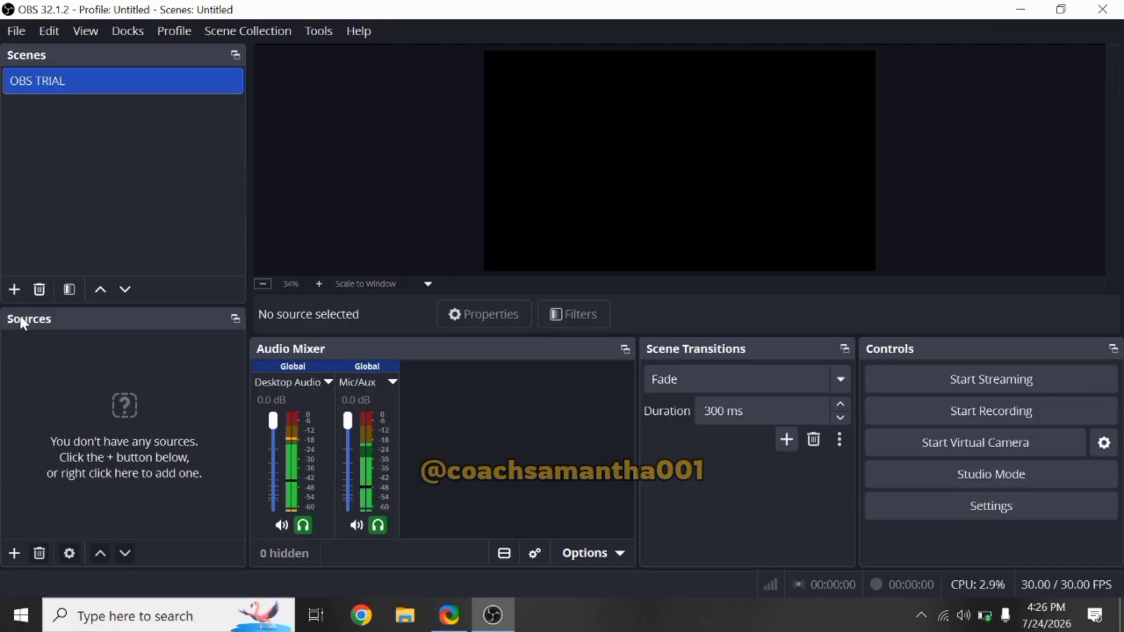
Step: Add a Display Capture source to the OBS TRIAL scene capturing the 1920x1080 primary monitor
left_click(10, 558)
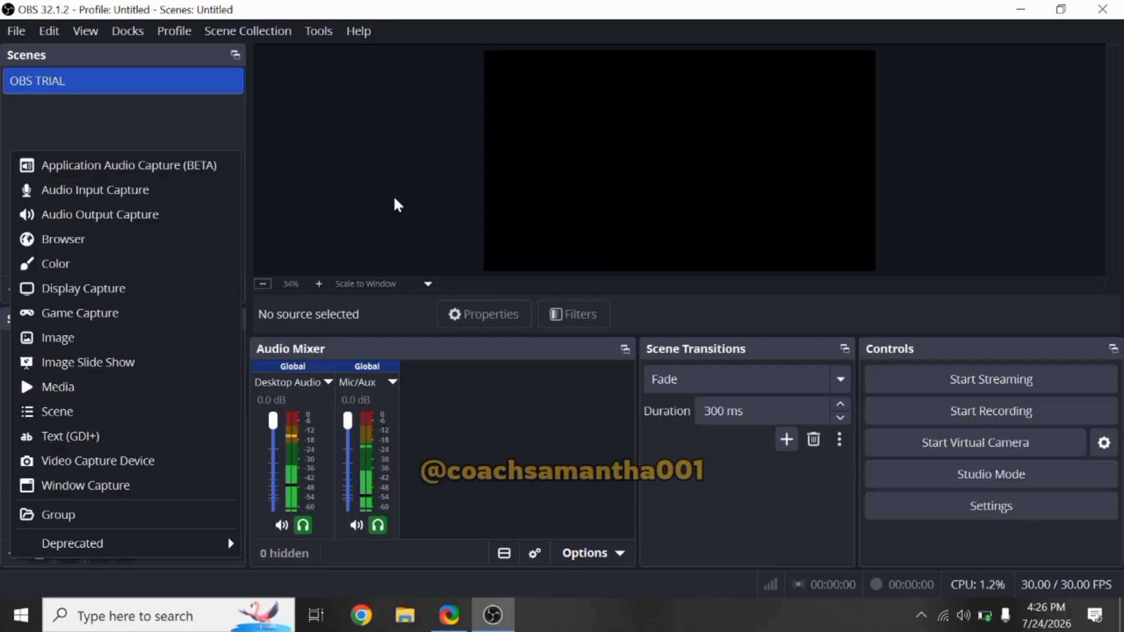
left_click(140, 284)
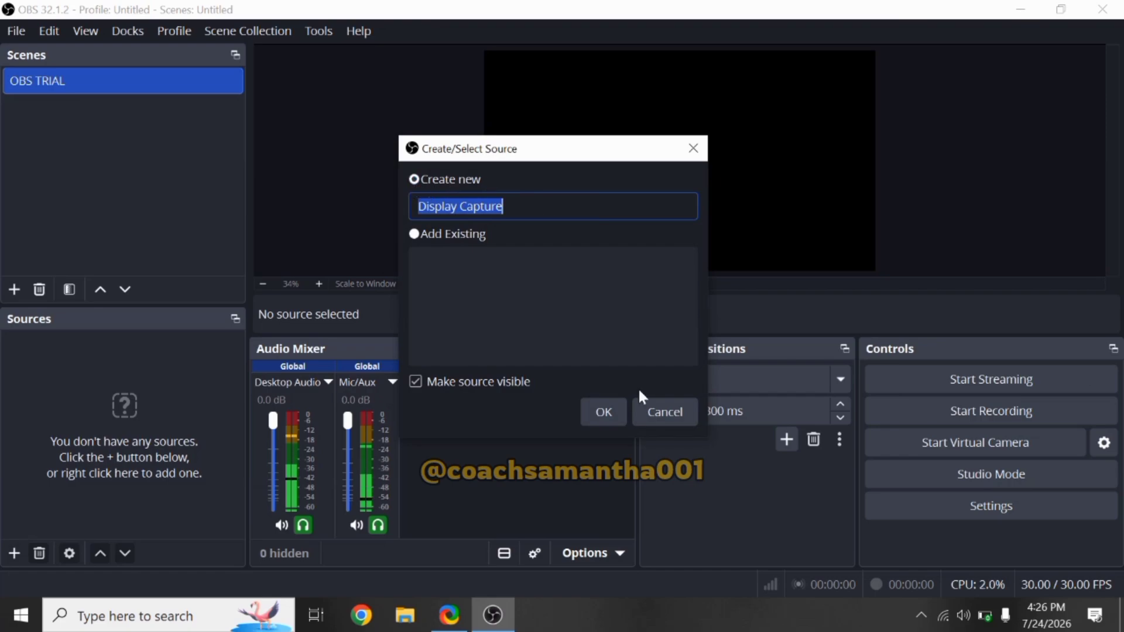
left_click(609, 409)
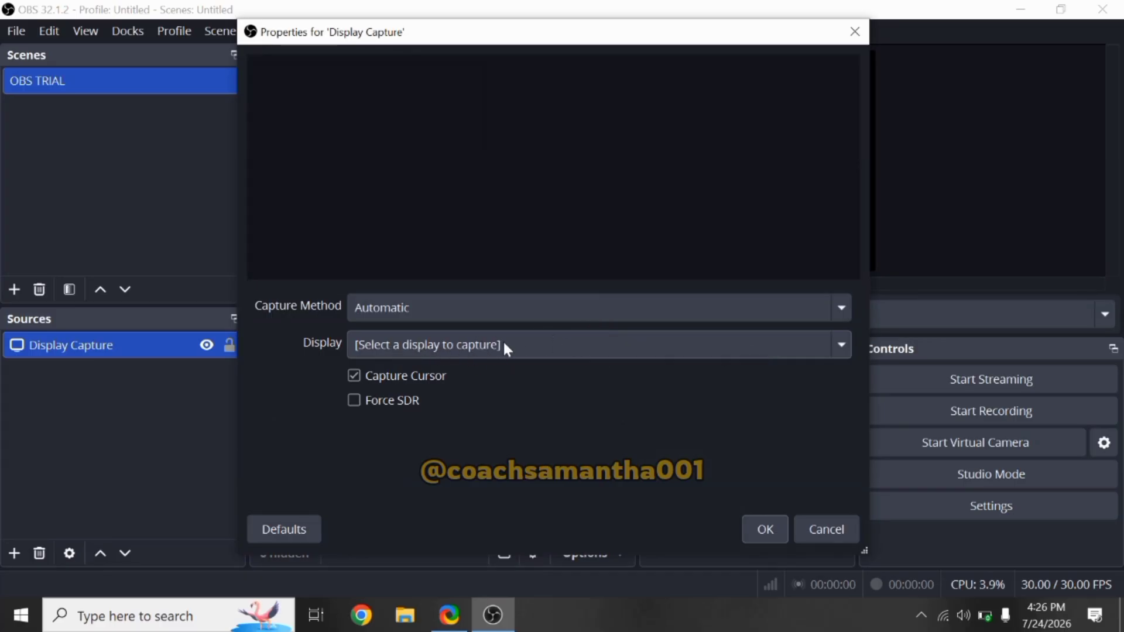
left_click(521, 349)
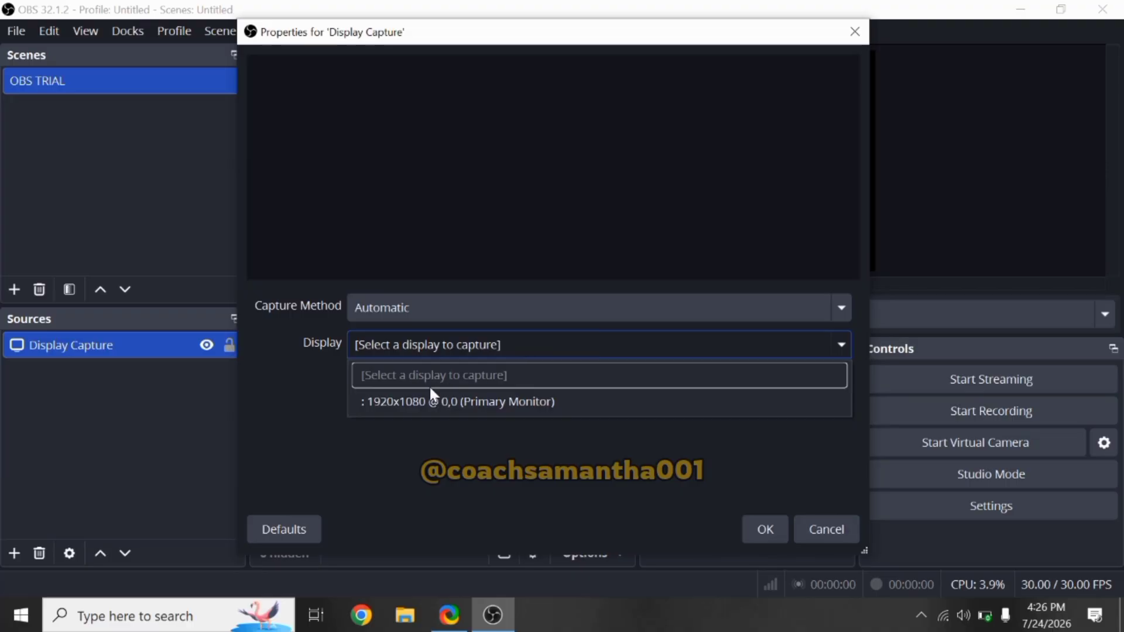
left_click(588, 410)
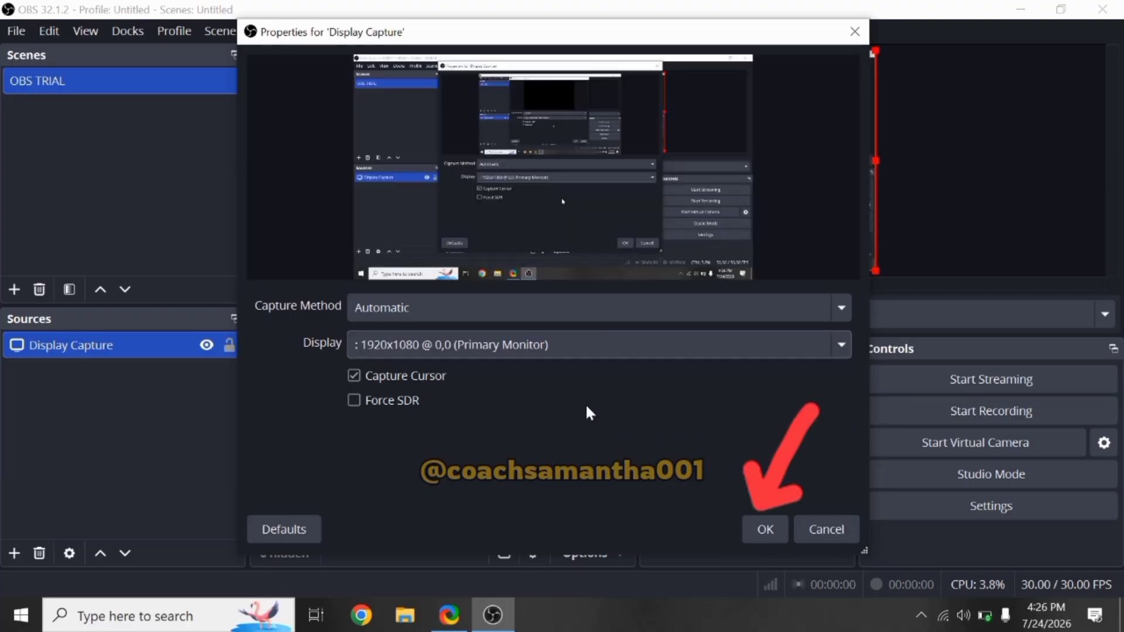
left_click(764, 529)
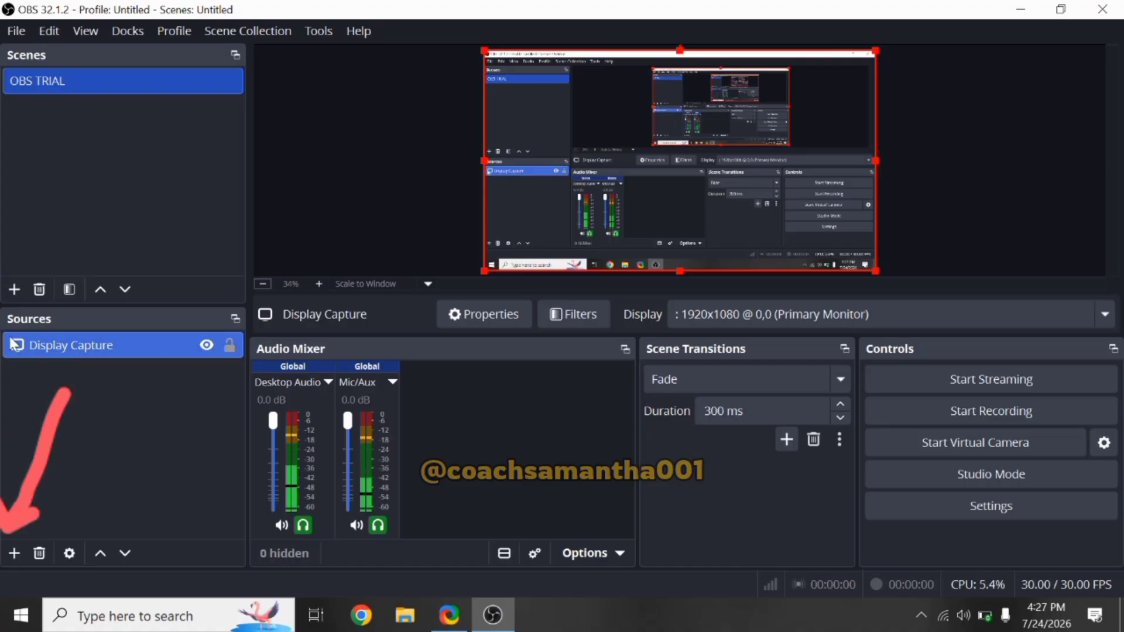
Step: Add a Video Capture Device source using the HP HD Camera
left_click(13, 555)
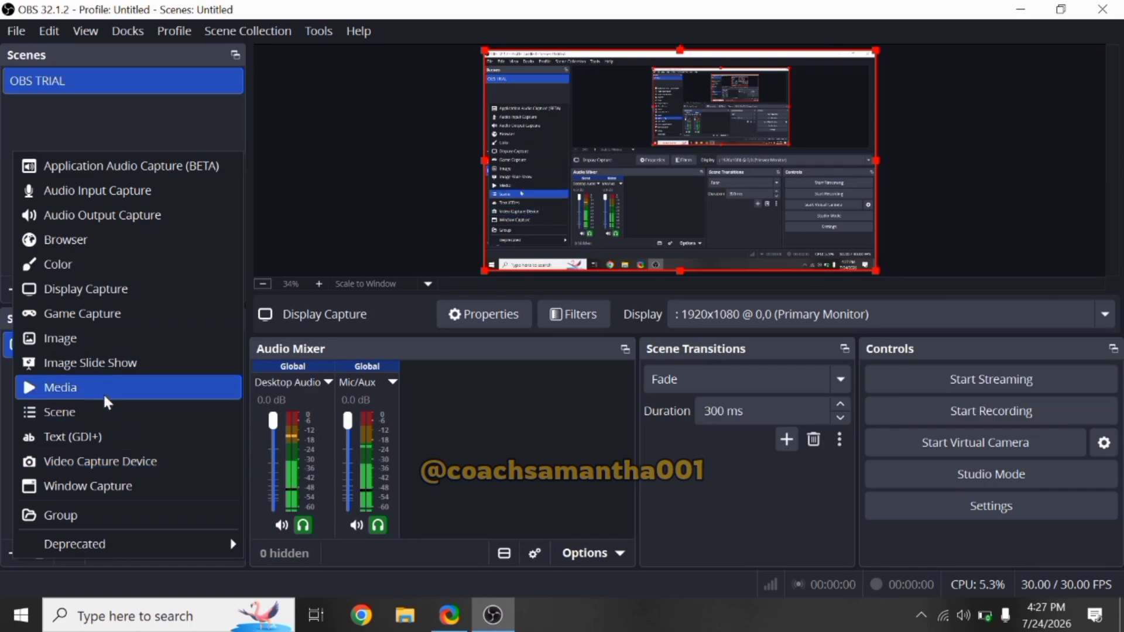
left_click(90, 465)
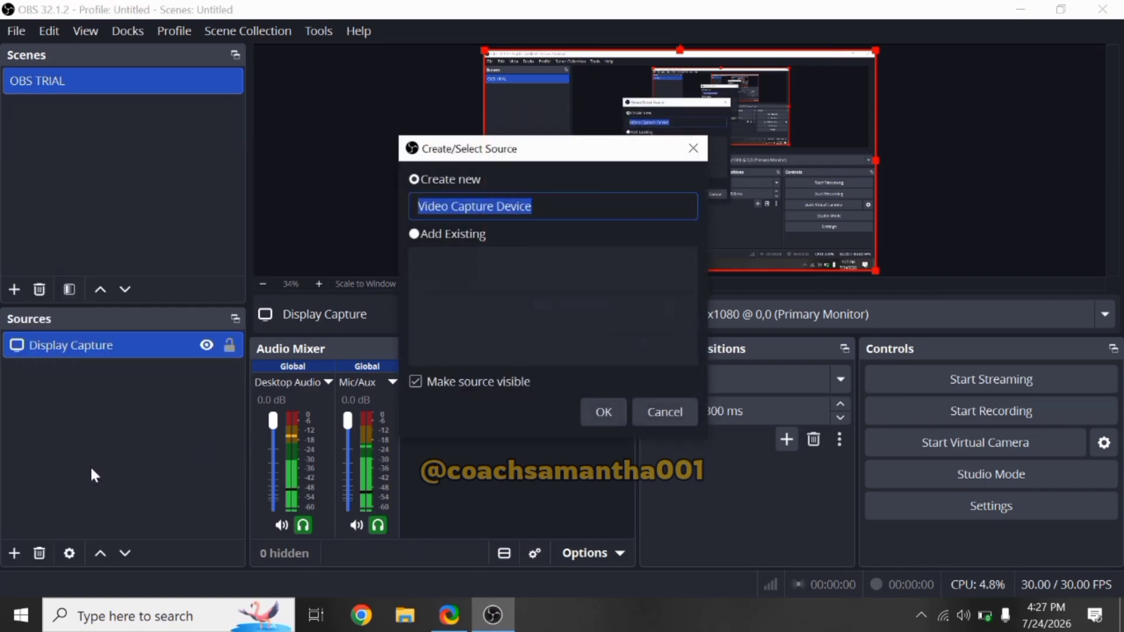
left_click(603, 409)
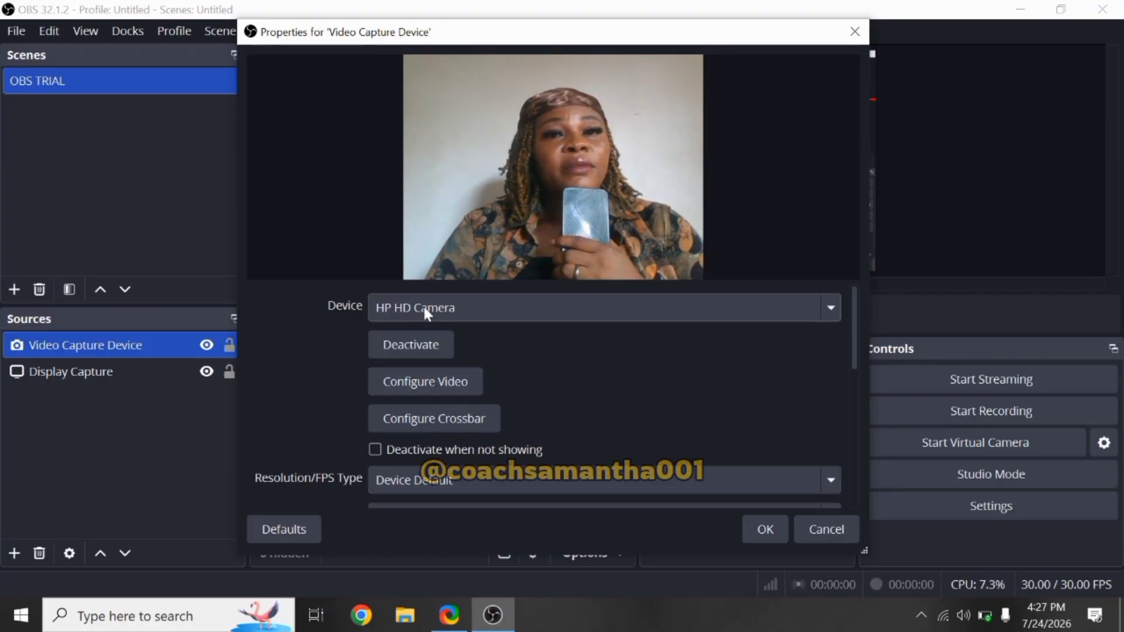
left_click(512, 306)
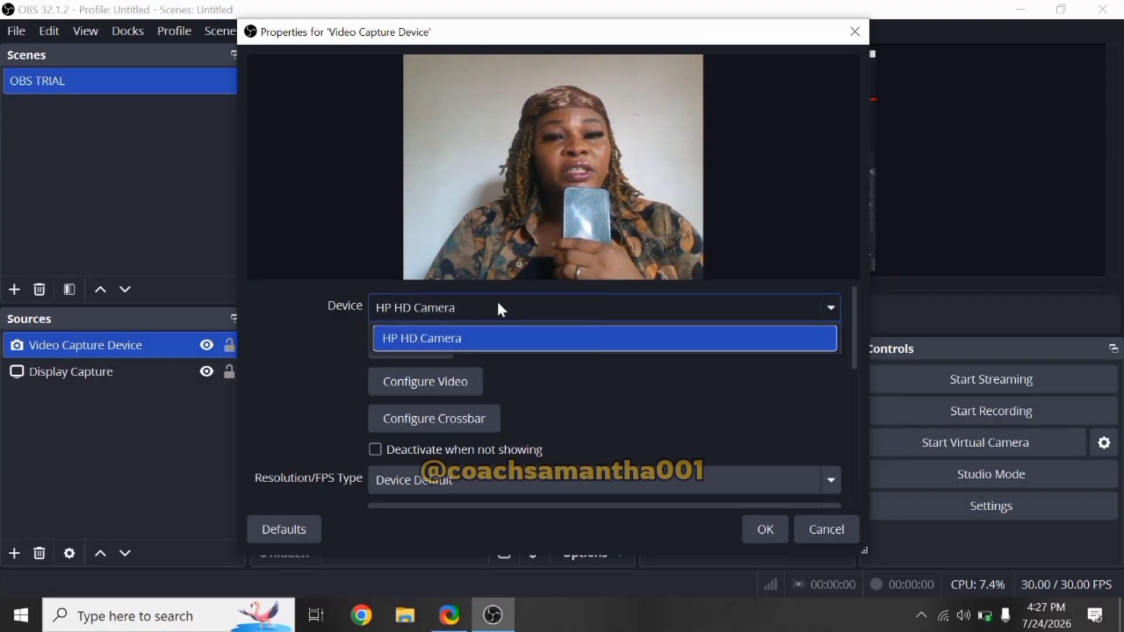
left_click(497, 304)
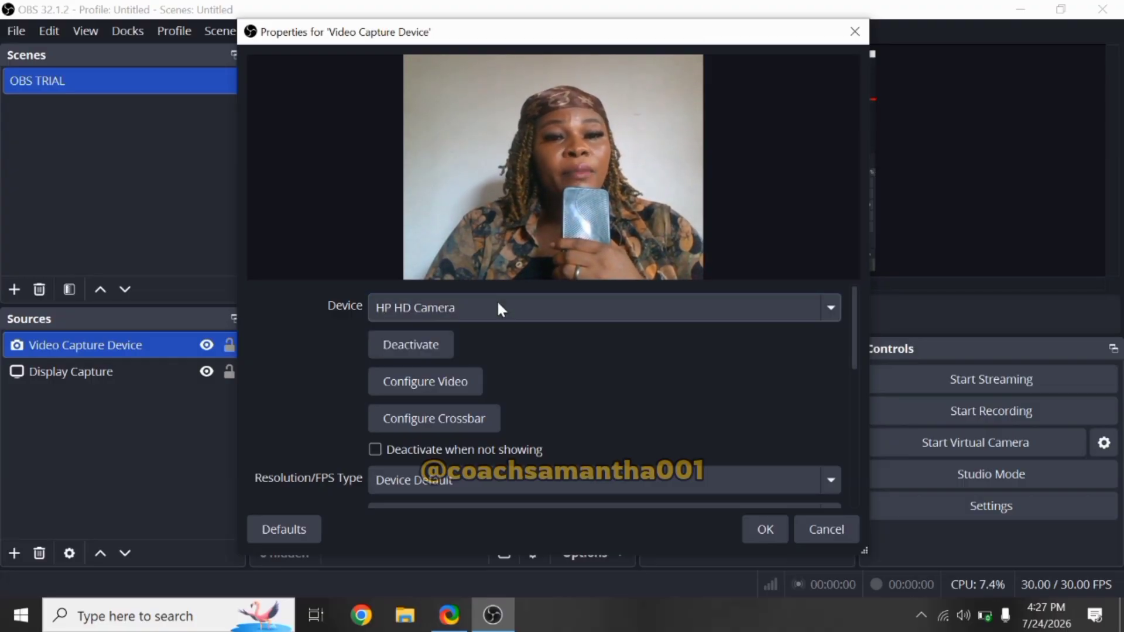
left_click(771, 530)
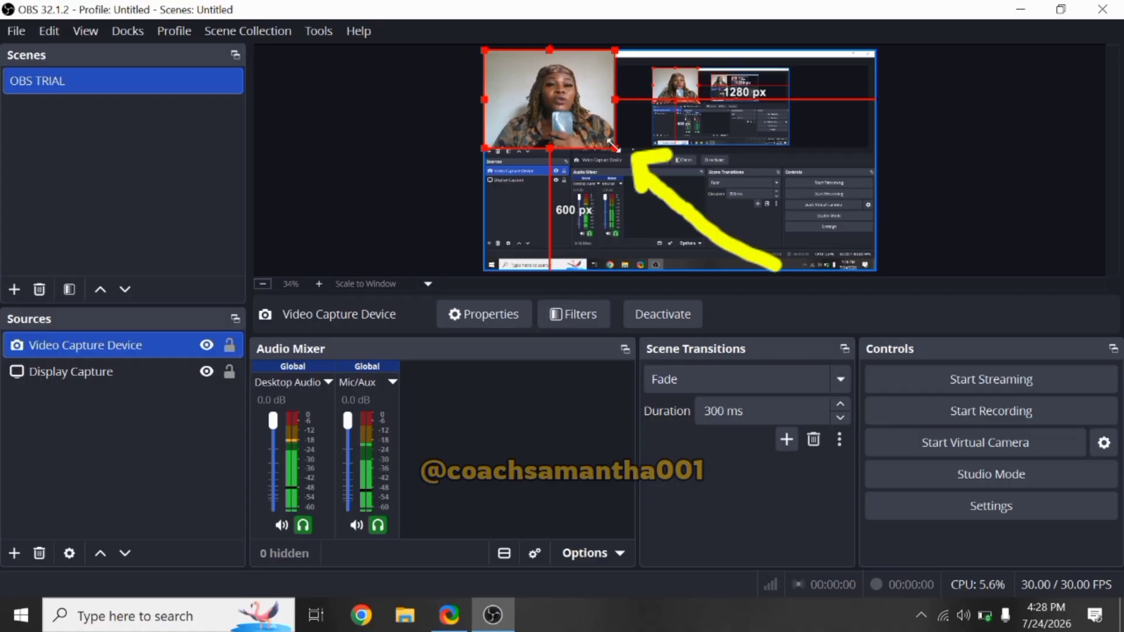
Step: Shrink the webcam source and position it in the top-left corner of the canvas
left_click_drag(611, 148, 597, 131)
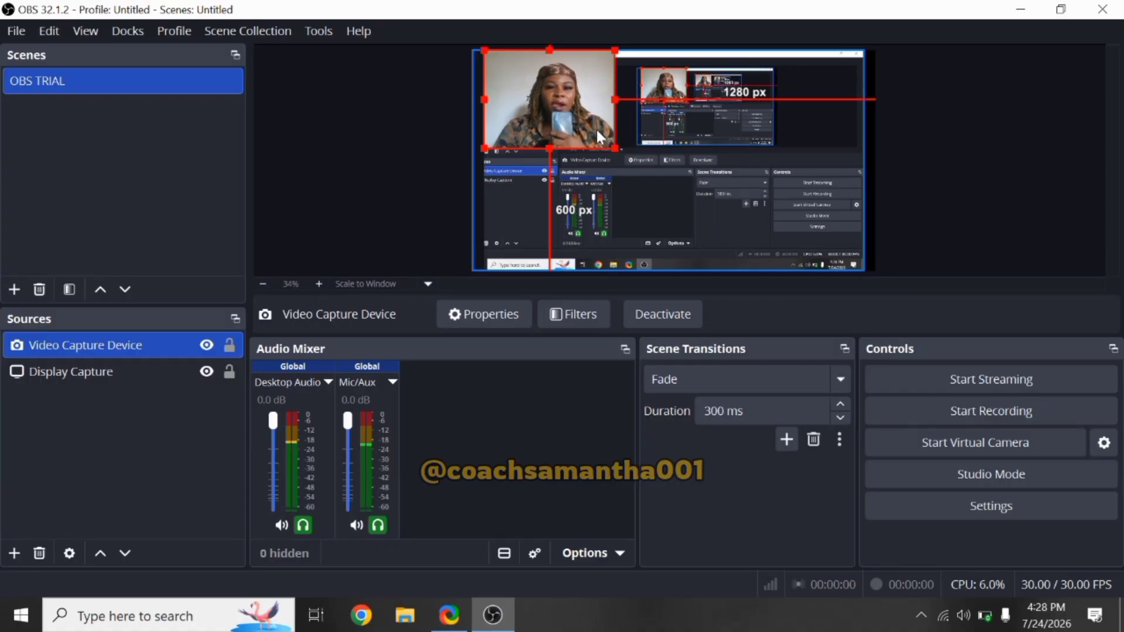
left_click(585, 127)
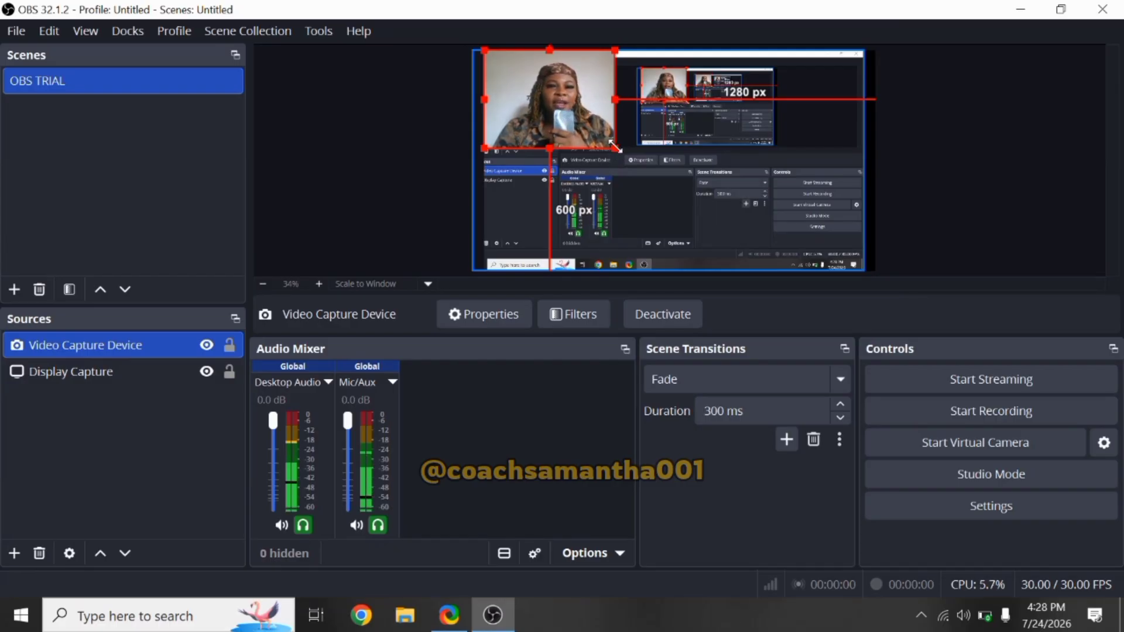
left_click_drag(615, 145, 496, 115)
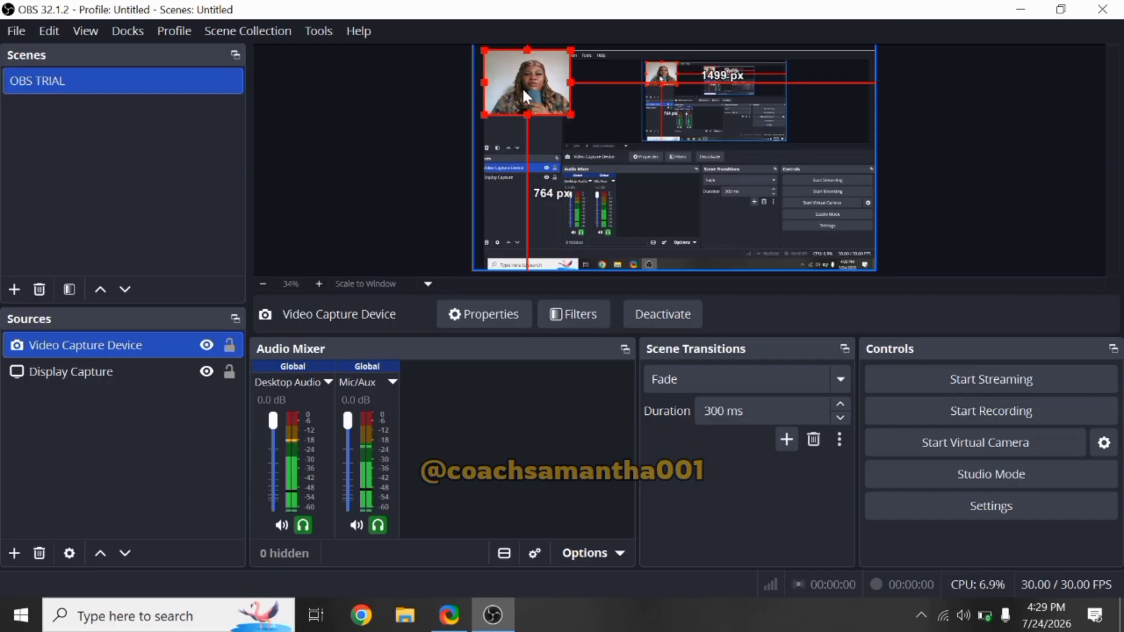
mouse_move(524, 94)
left_mouse_down()
mouse_move(597, 78)
mouse_move(786, 100)
mouse_move(823, 63)
mouse_move(822, 107)
mouse_move(805, 109)
mouse_move(799, 125)
mouse_move(839, 184)
mouse_move(820, 100)
mouse_move(816, 291)
mouse_move(803, 240)
mouse_move(762, 246)
mouse_move(579, 158)
mouse_move(499, 268)
mouse_move(506, 66)
mouse_move(496, 91)
mouse_move(595, 116)
mouse_move(589, 136)
mouse_move(507, 96)
mouse_move(511, 113)
mouse_move(504, 104)
left_mouse_up()
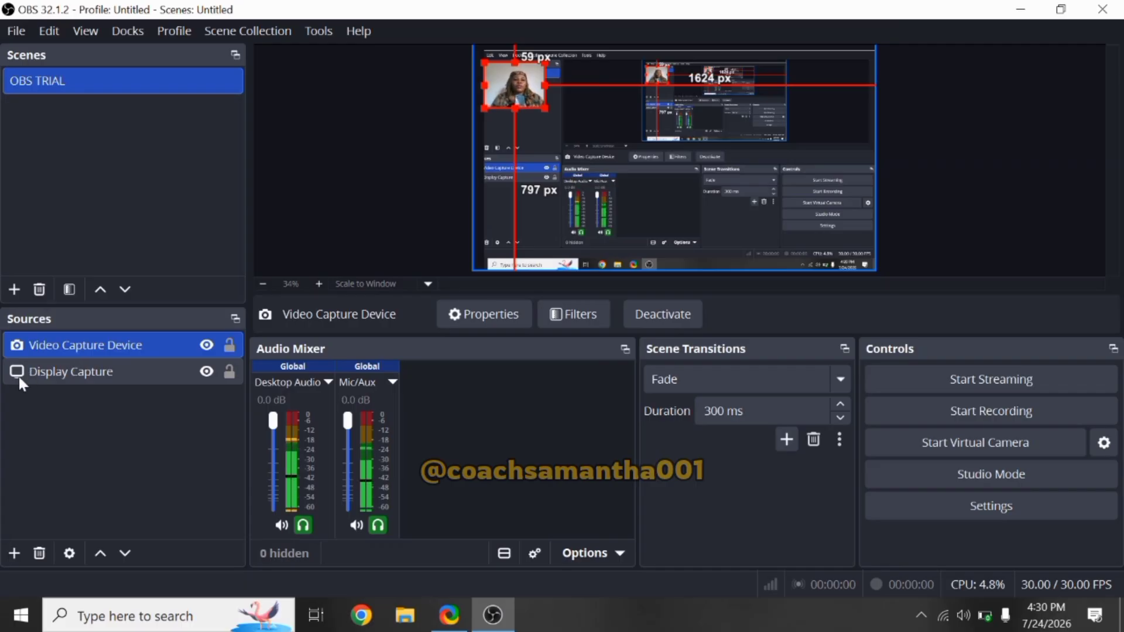
Step: Add an Audio Input Capture source using the Default microphone device
left_click(12, 553)
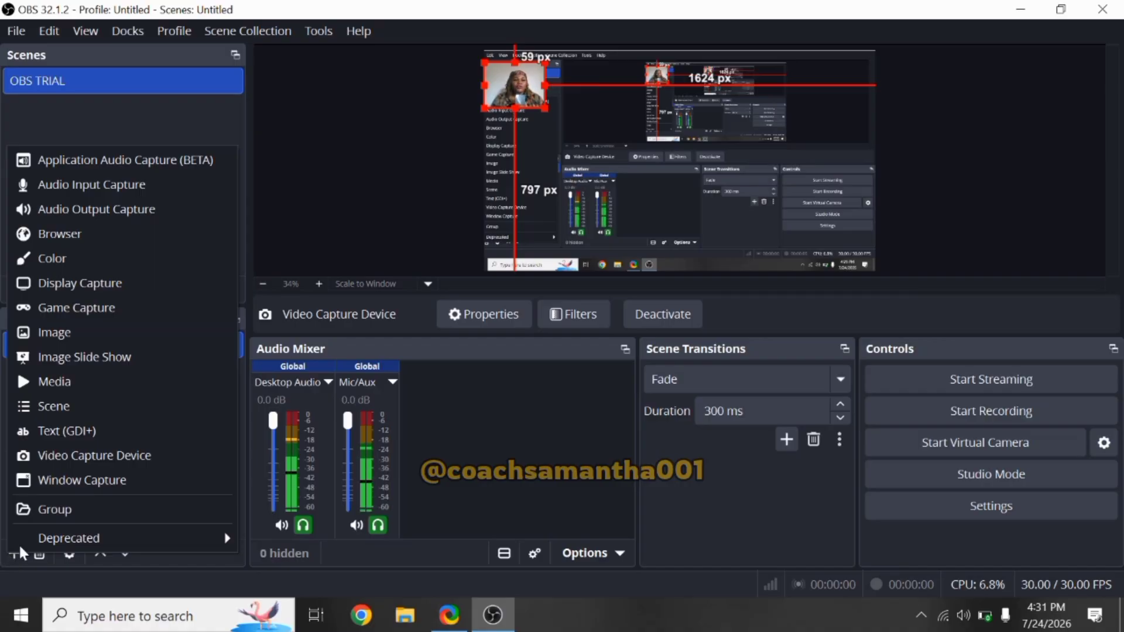
left_click(388, 237)
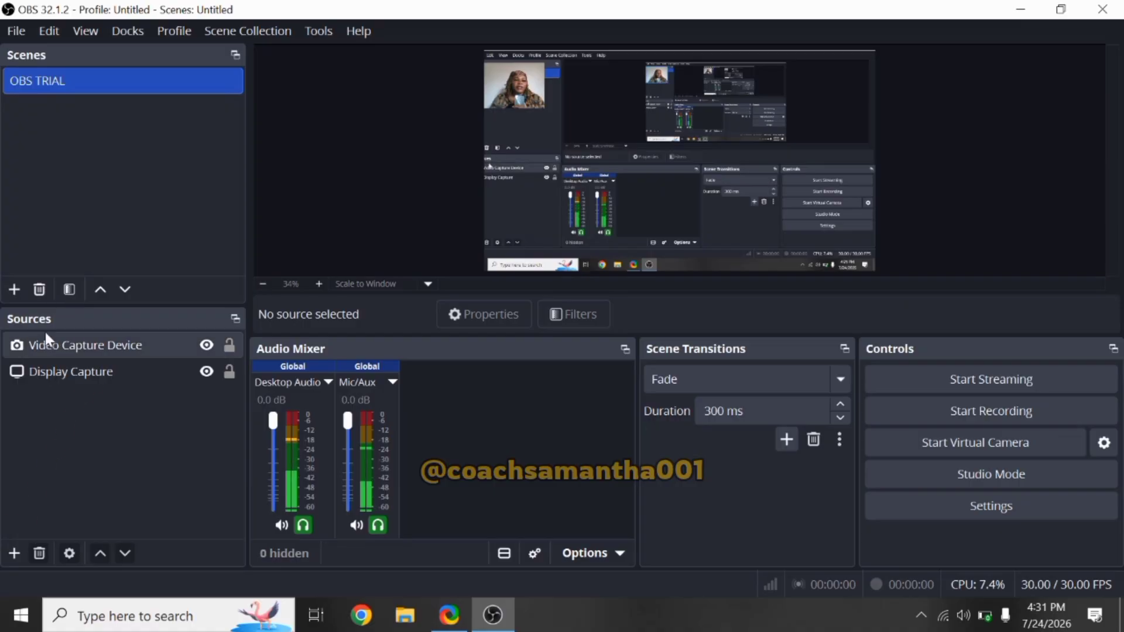
left_click(14, 554)
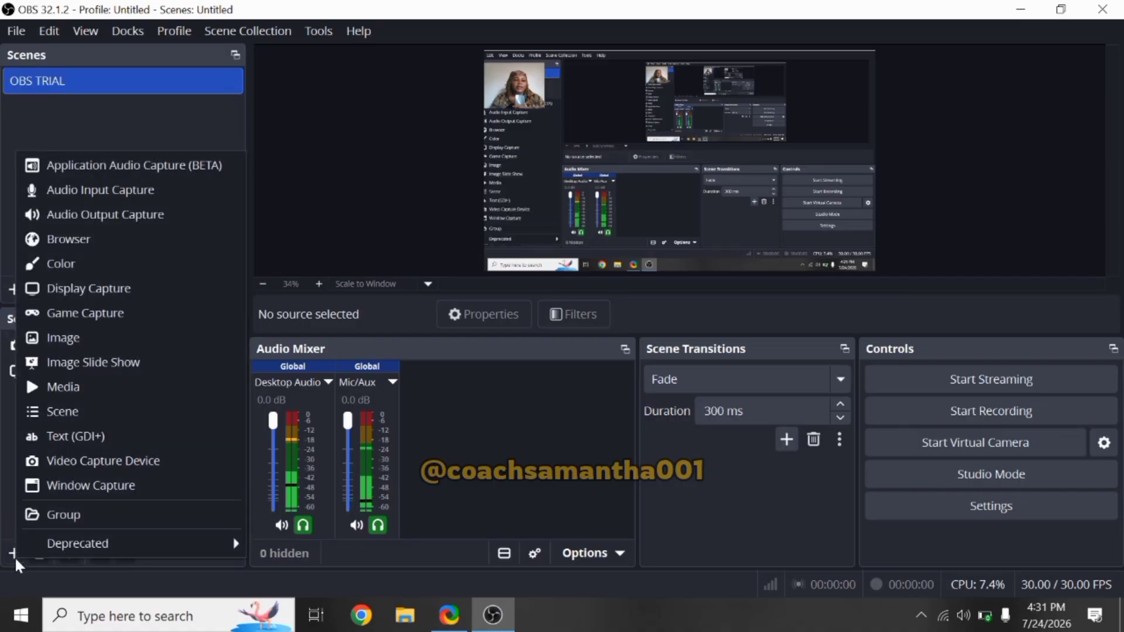
left_click(142, 191)
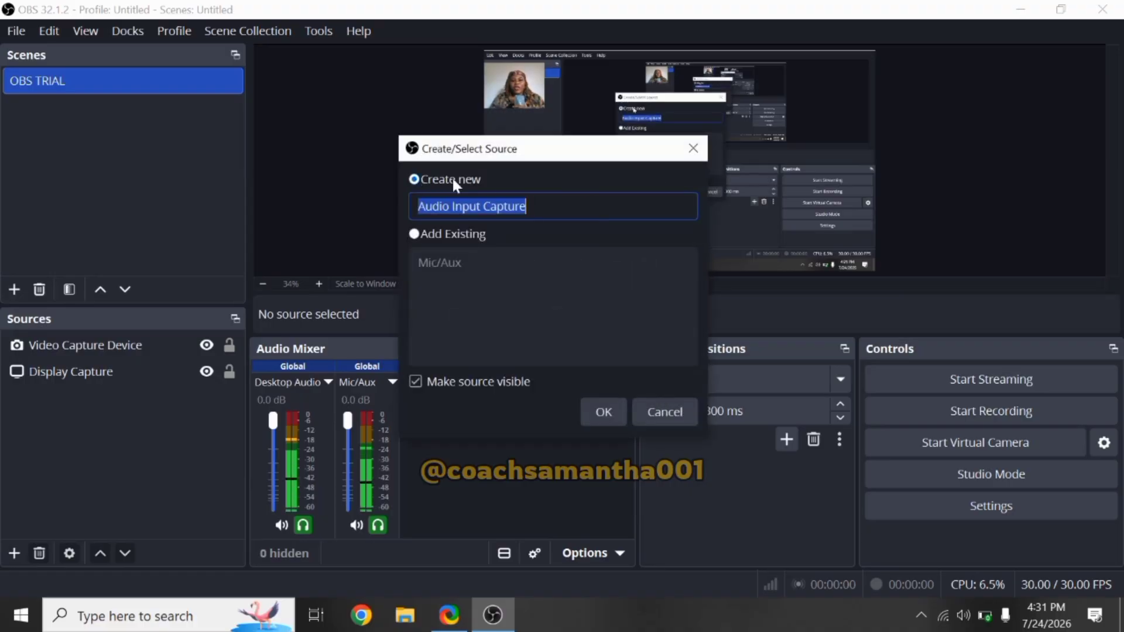
left_click(607, 411)
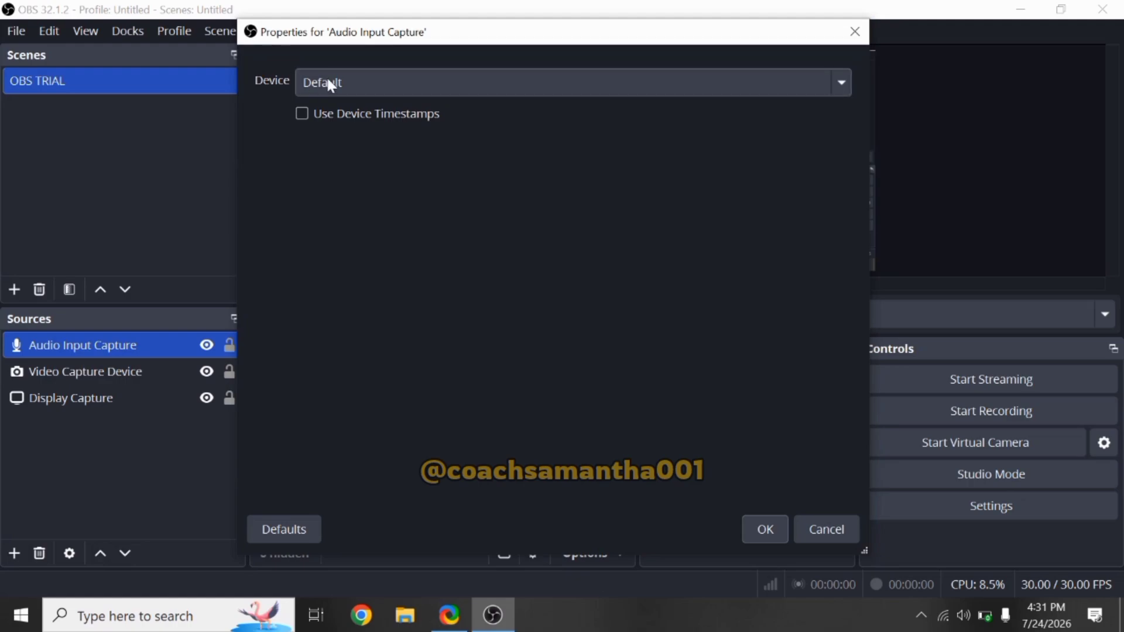
left_click(345, 82)
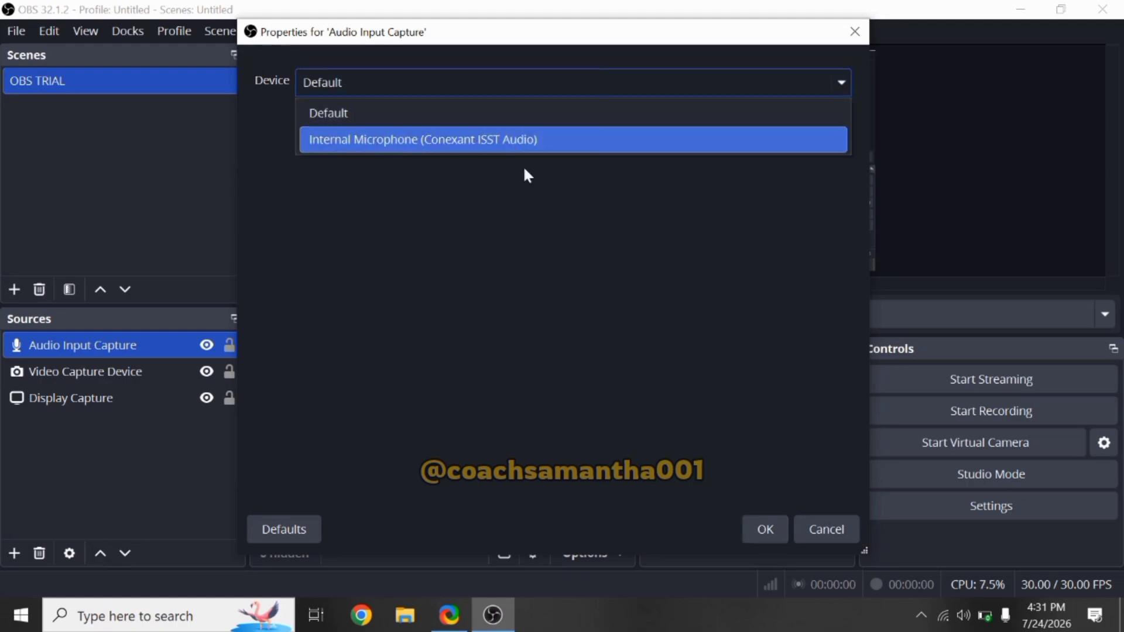
left_click(787, 489)
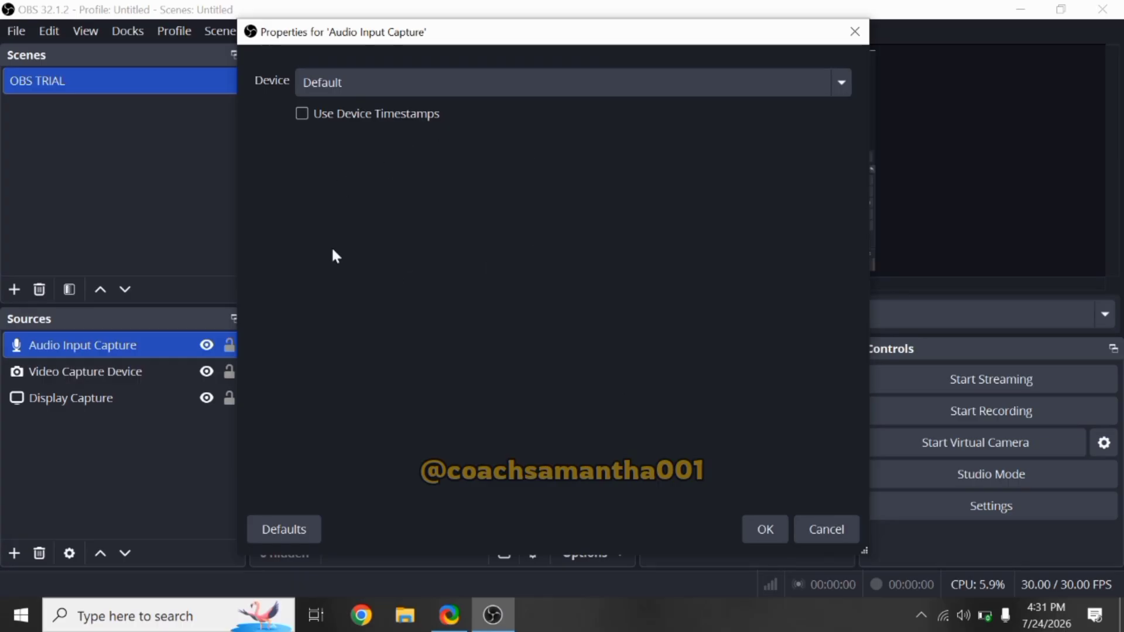
left_click(761, 535)
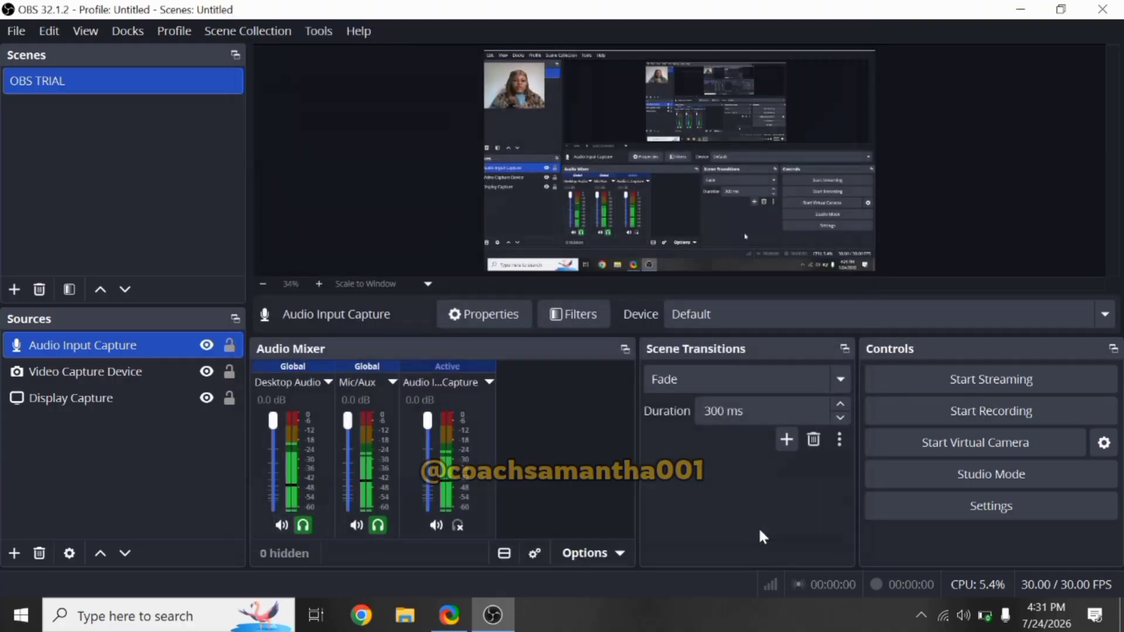
Step: Mute the Desktop Audio channel and unmute it again
left_click(282, 525)
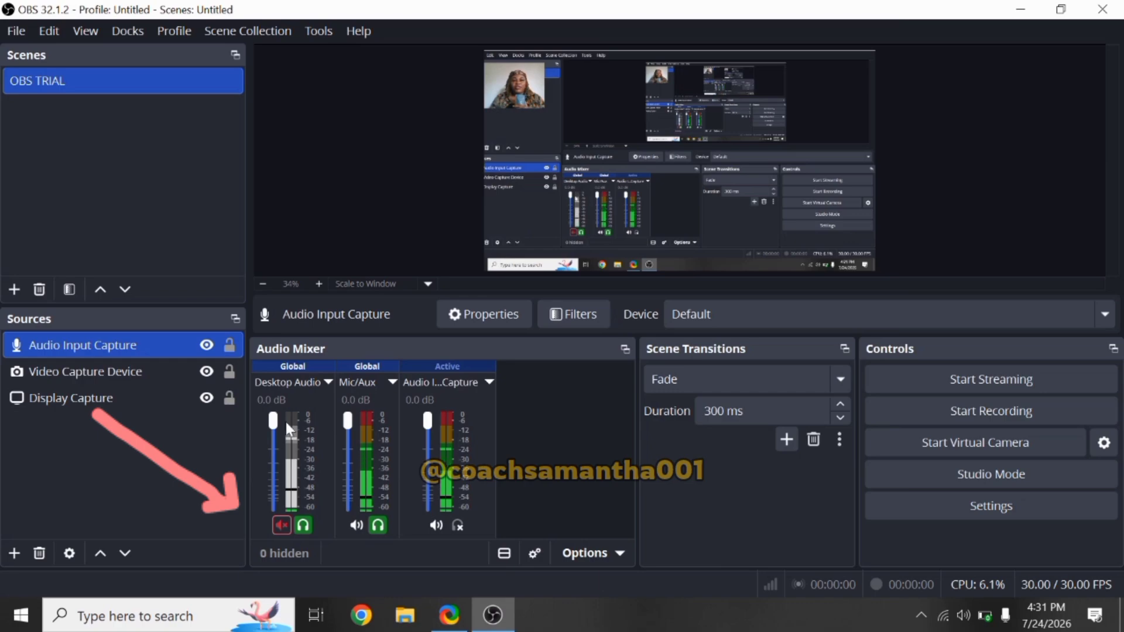
left_click(285, 524)
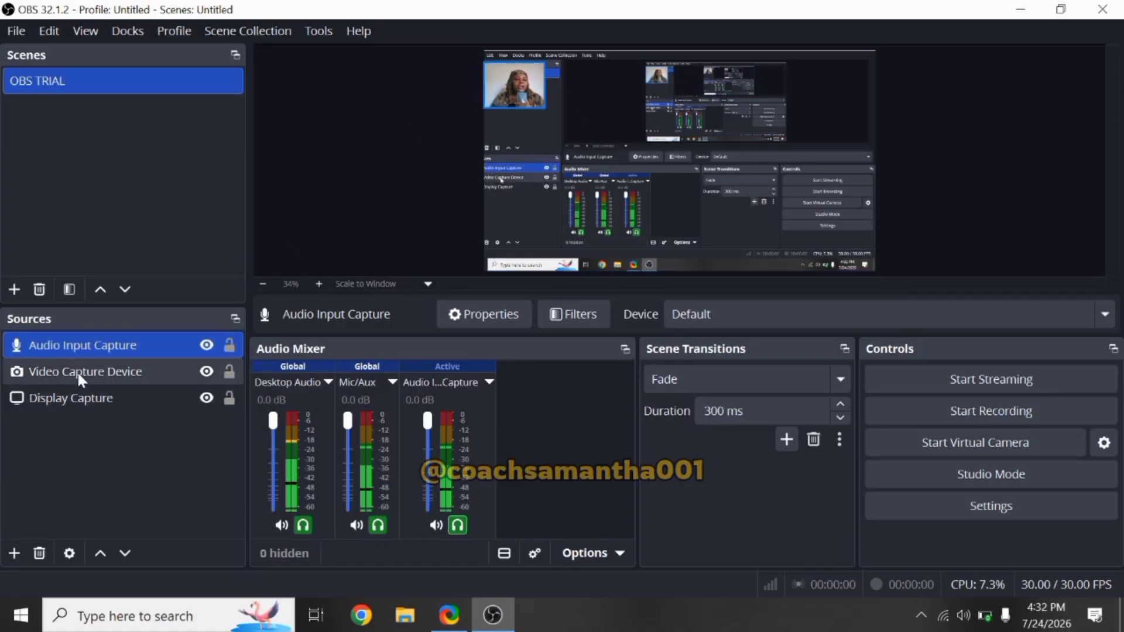
Step: Select the webcam source in the preview canvas
left_click(515, 90)
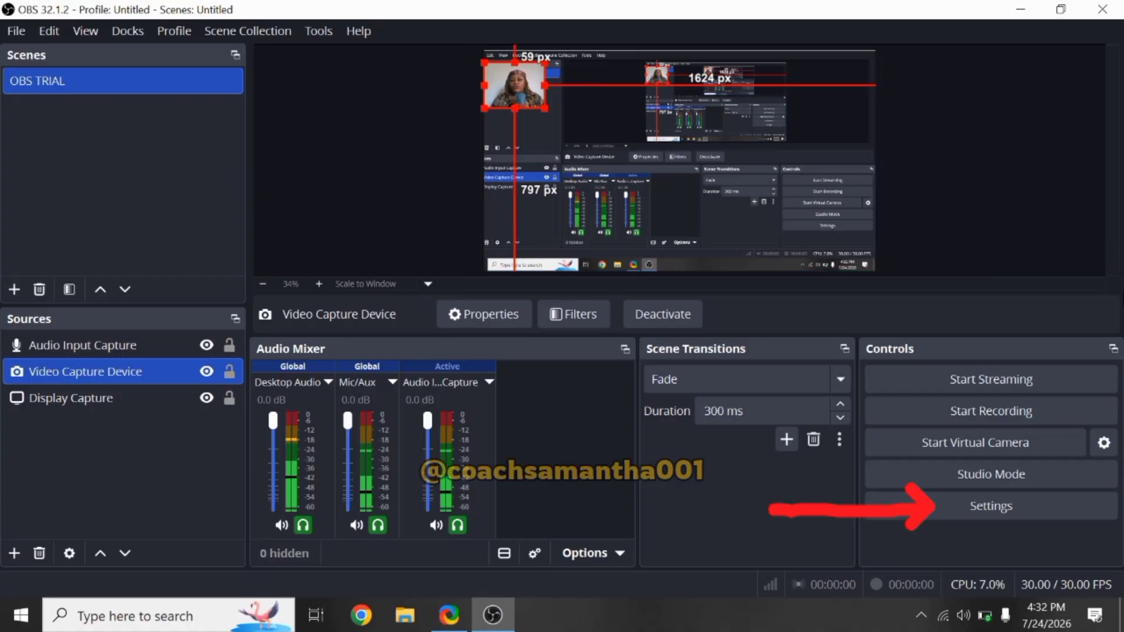
Step: Open the Output settings and set the recording path to the OBS VIDEOS folder on the Desktop
left_click(1004, 505)
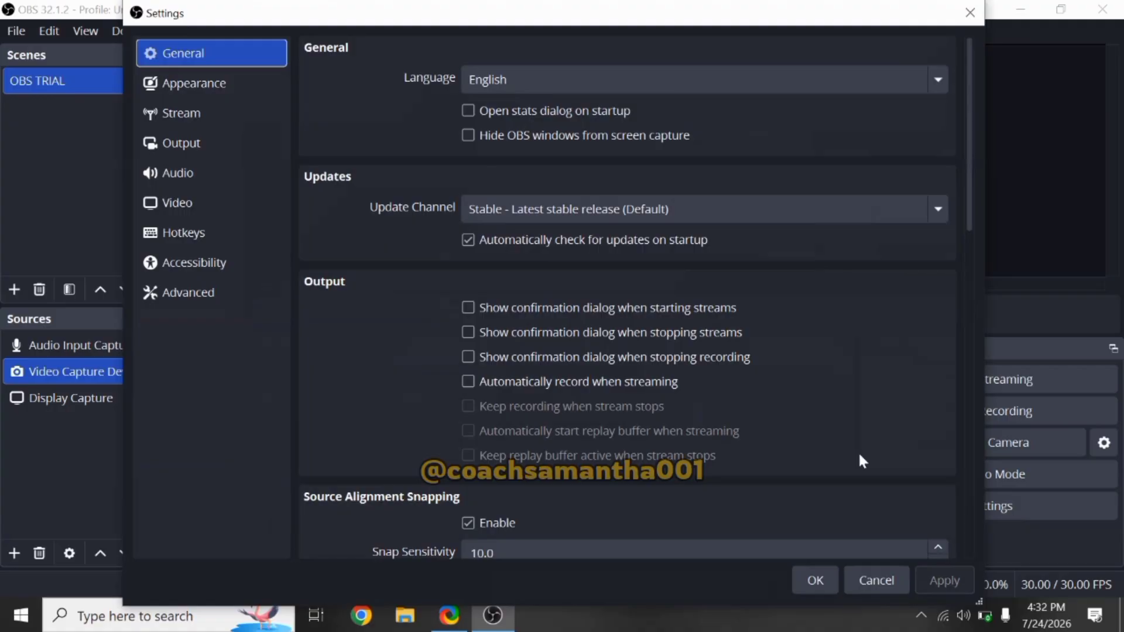
left_click(173, 143)
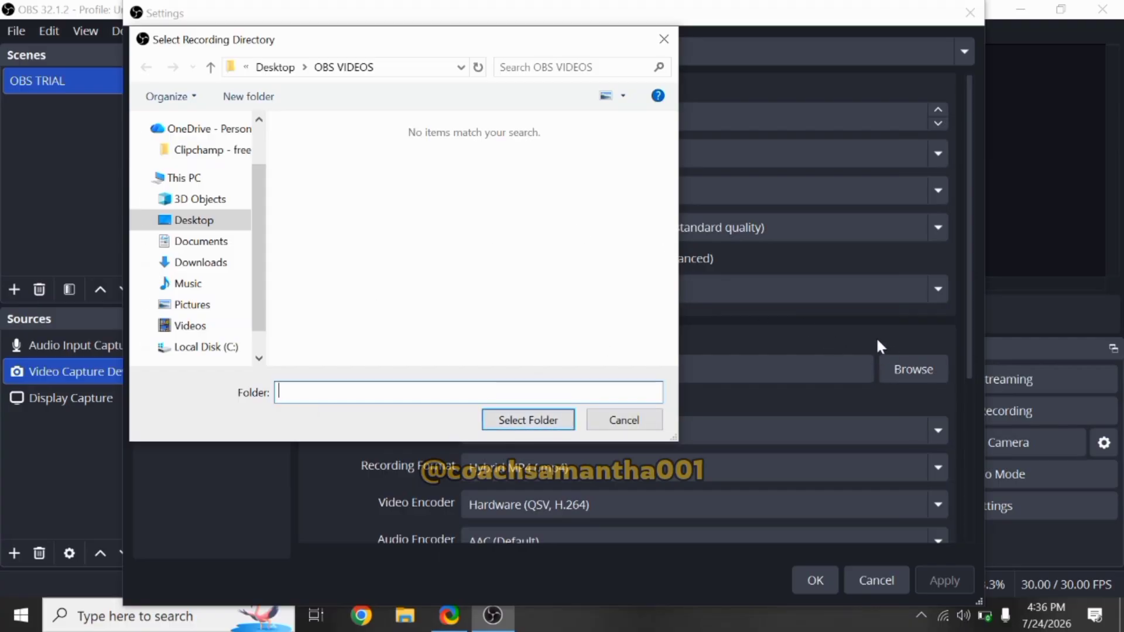
left_click(623, 430)
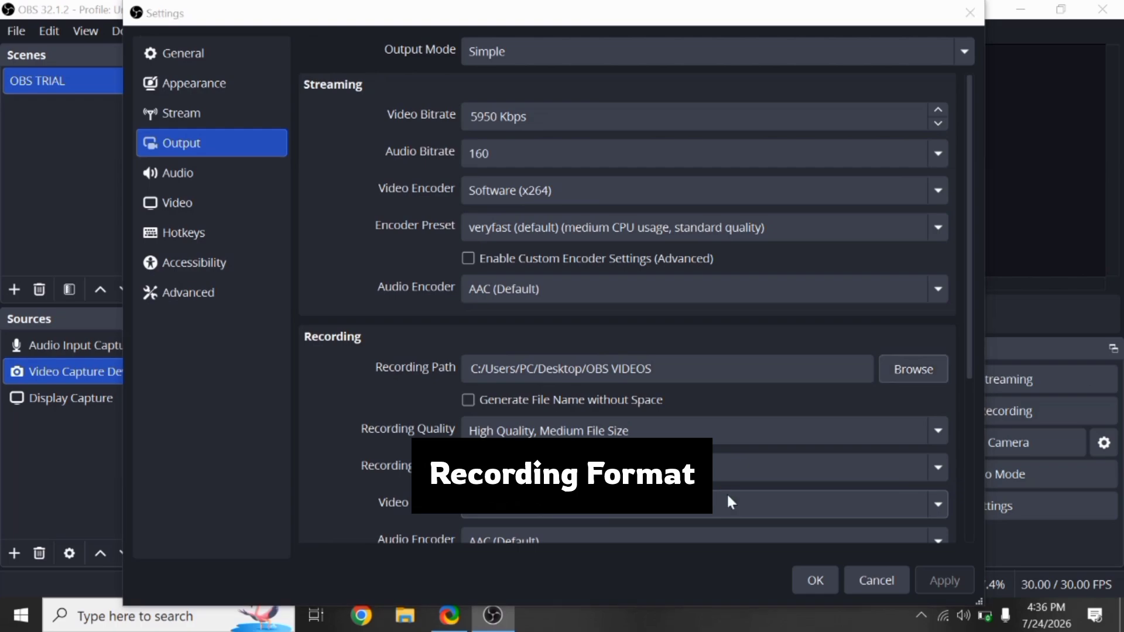
left_click(914, 369)
left_click(621, 420)
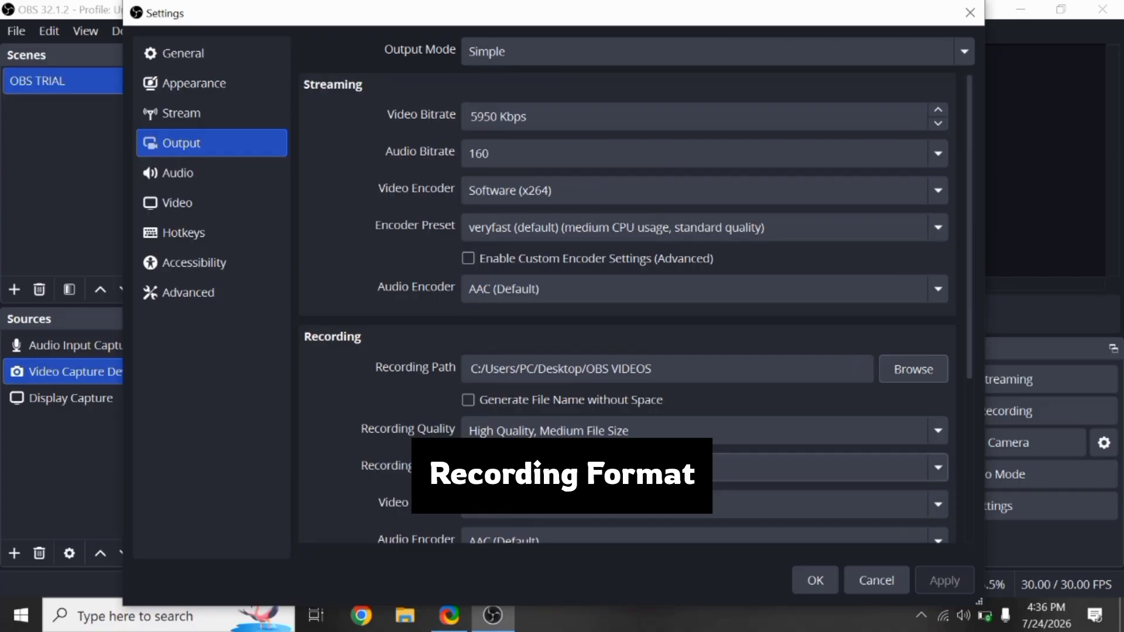
Step: Set the recording format to Hybrid MP4 (.mp4) and save the settings
left_click(937, 466)
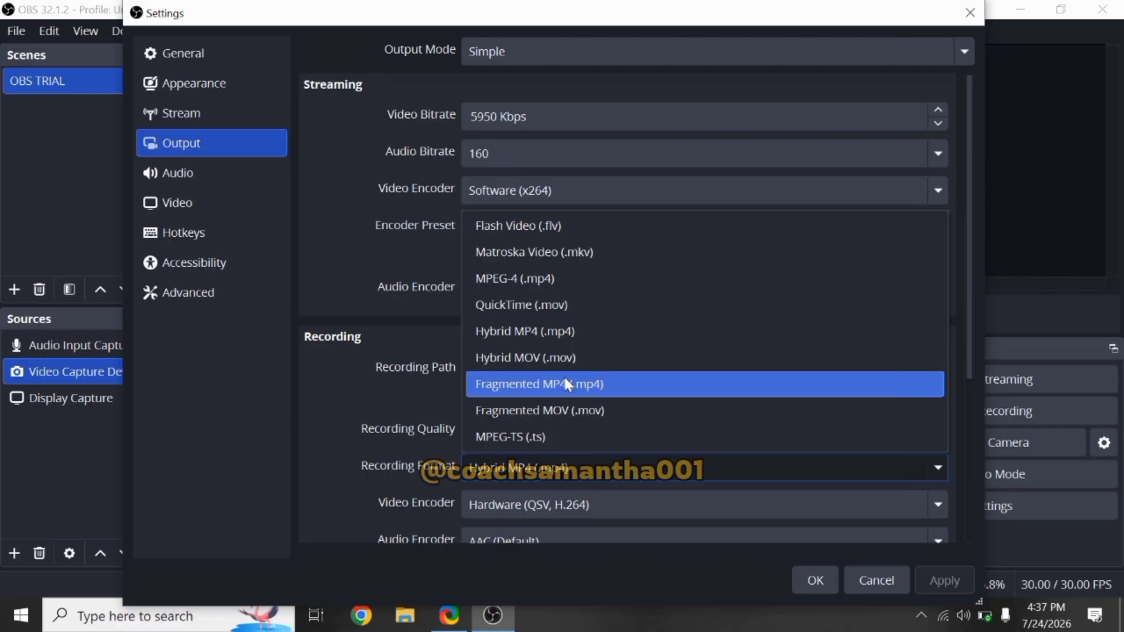
left_click(577, 338)
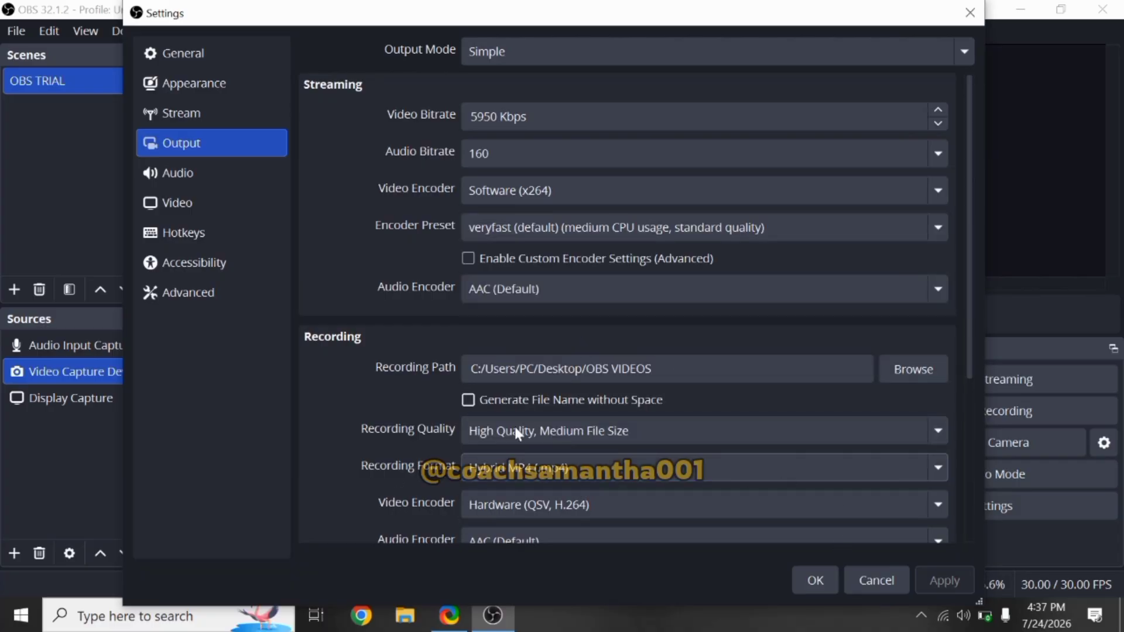
left_click(816, 580)
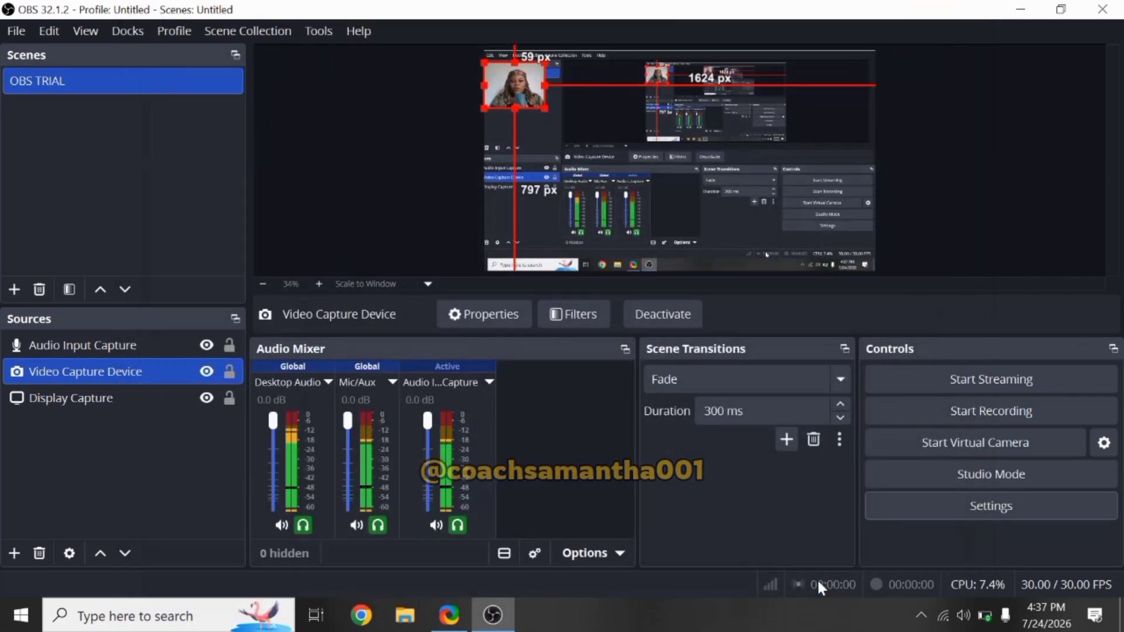
Step: Set the output (scaled) video resolution to 1920x1080 in Settings and save
left_click(993, 508)
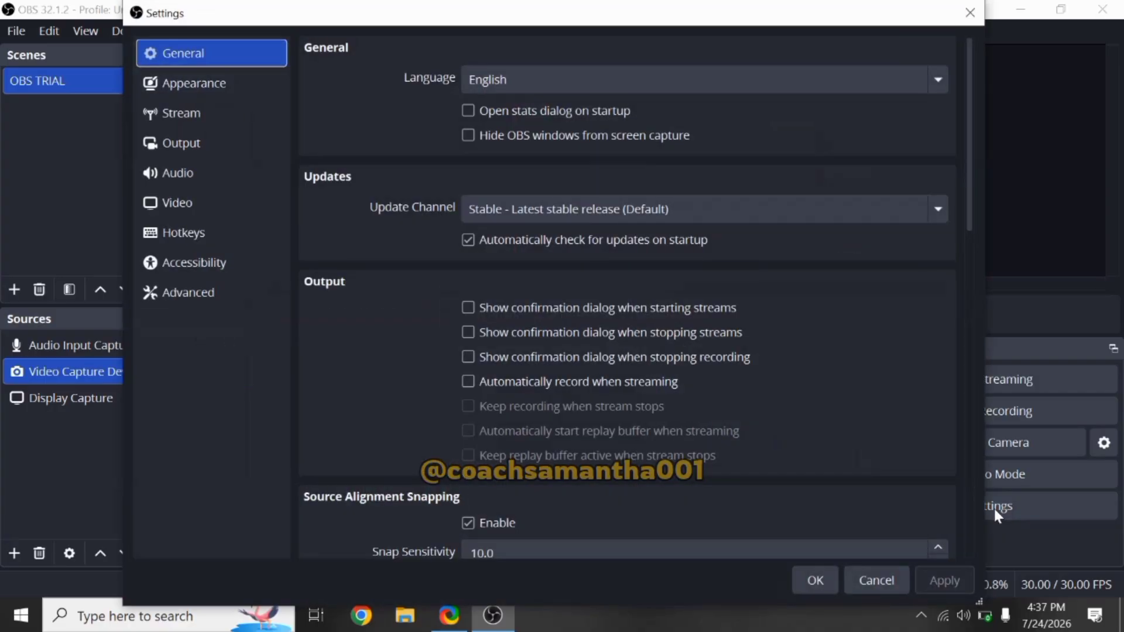
left_click(176, 202)
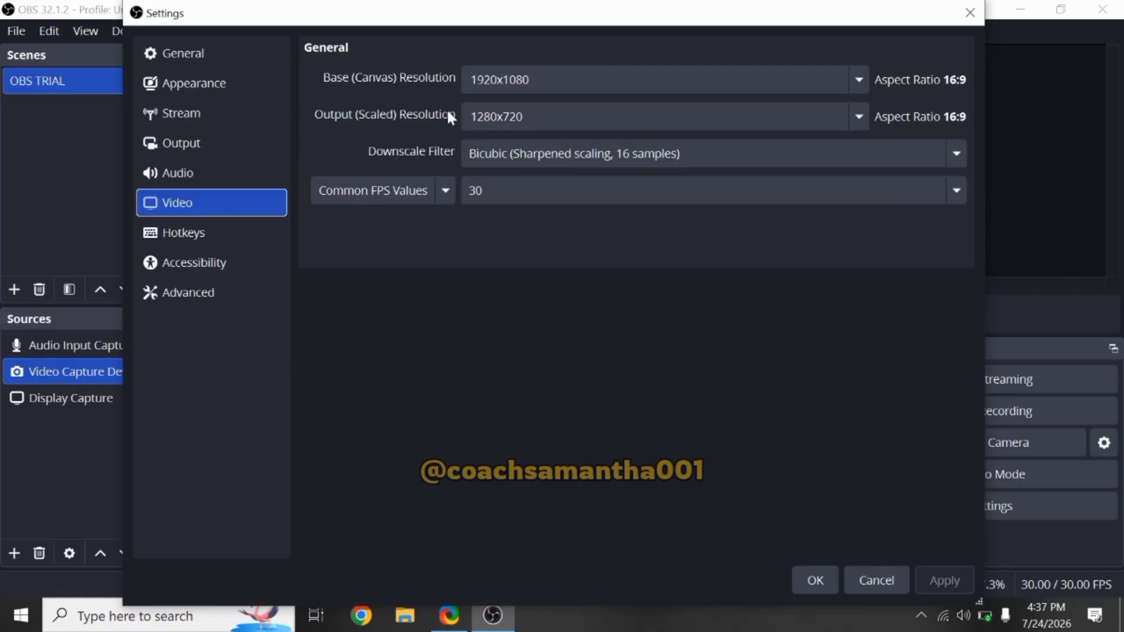
left_click(858, 116)
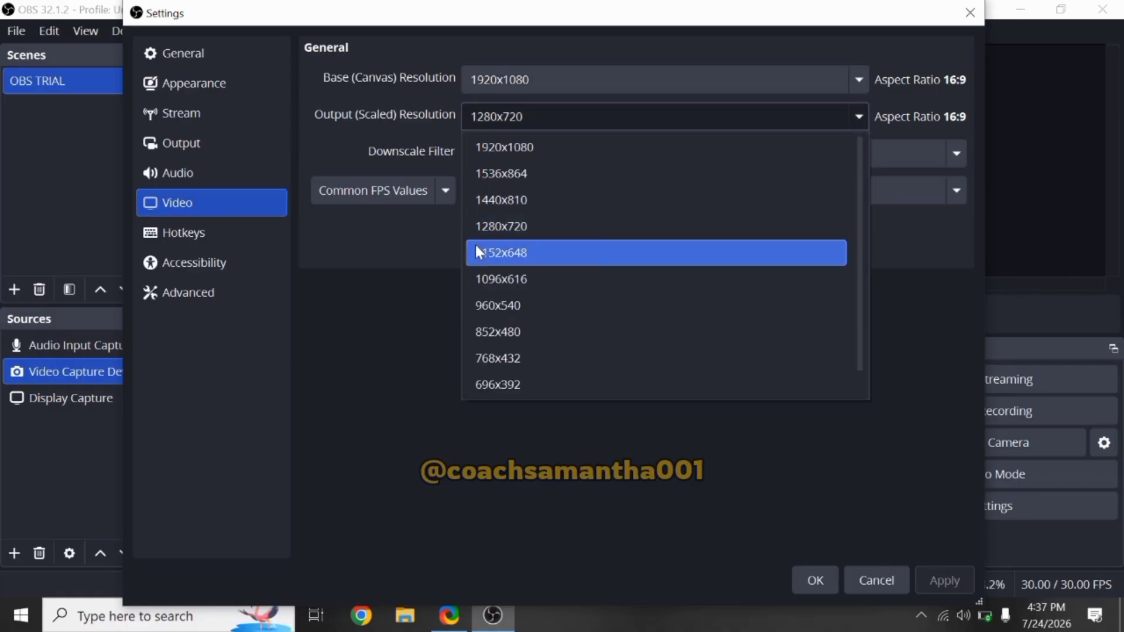
left_click(520, 151)
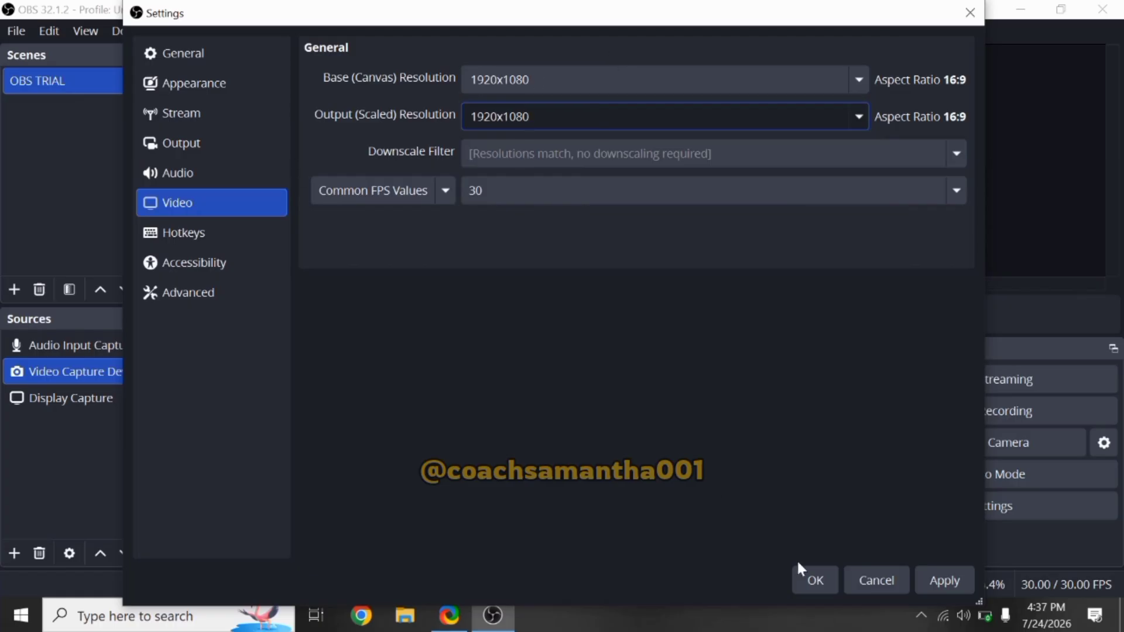
left_click(815, 581)
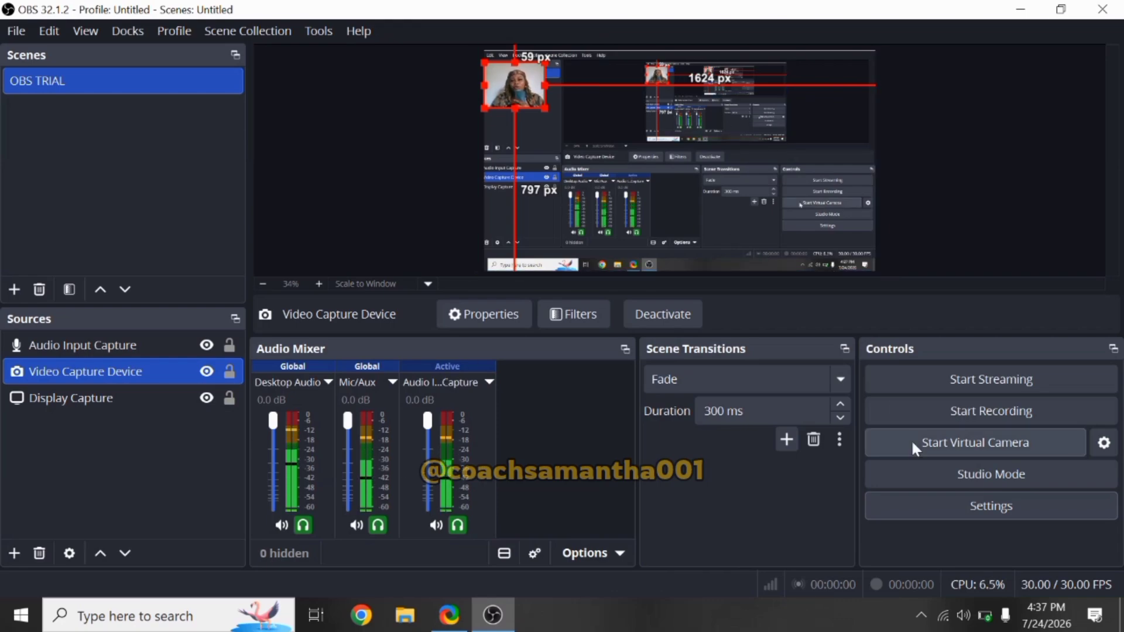
Step: Record a short test clip, pausing and resuming it once before stopping the recording
left_click(987, 413)
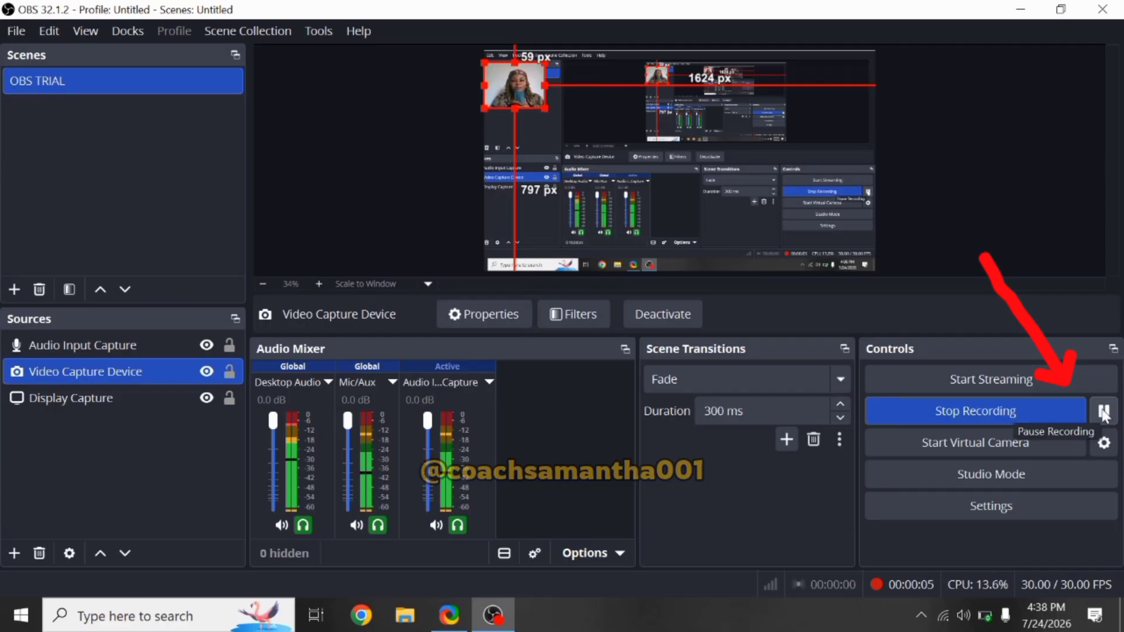
left_click(1105, 412)
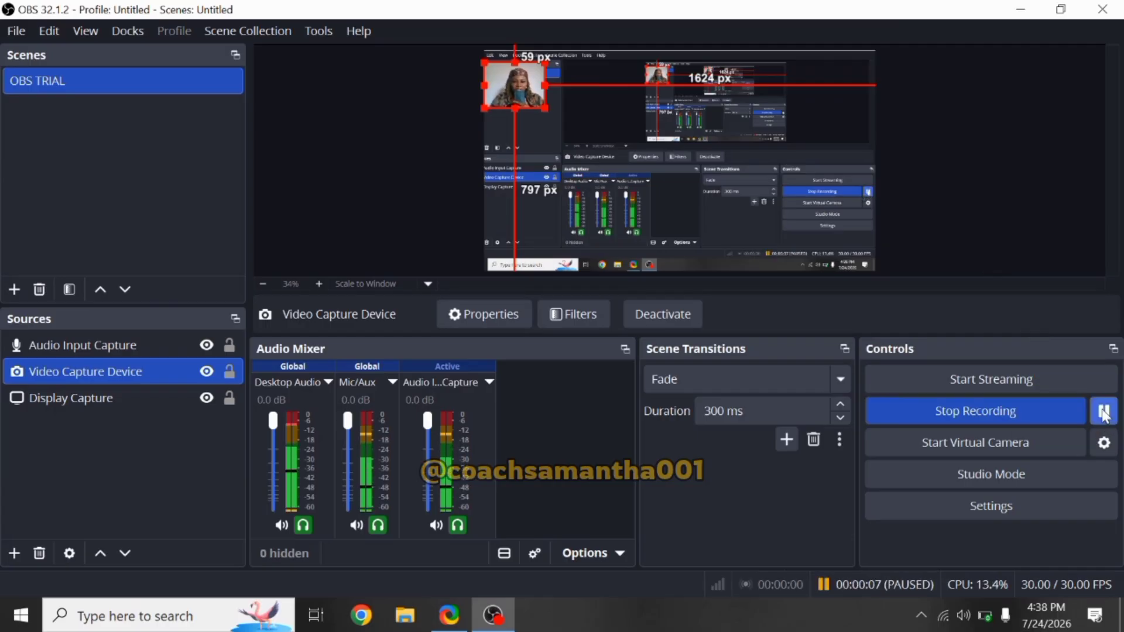
left_click(1104, 413)
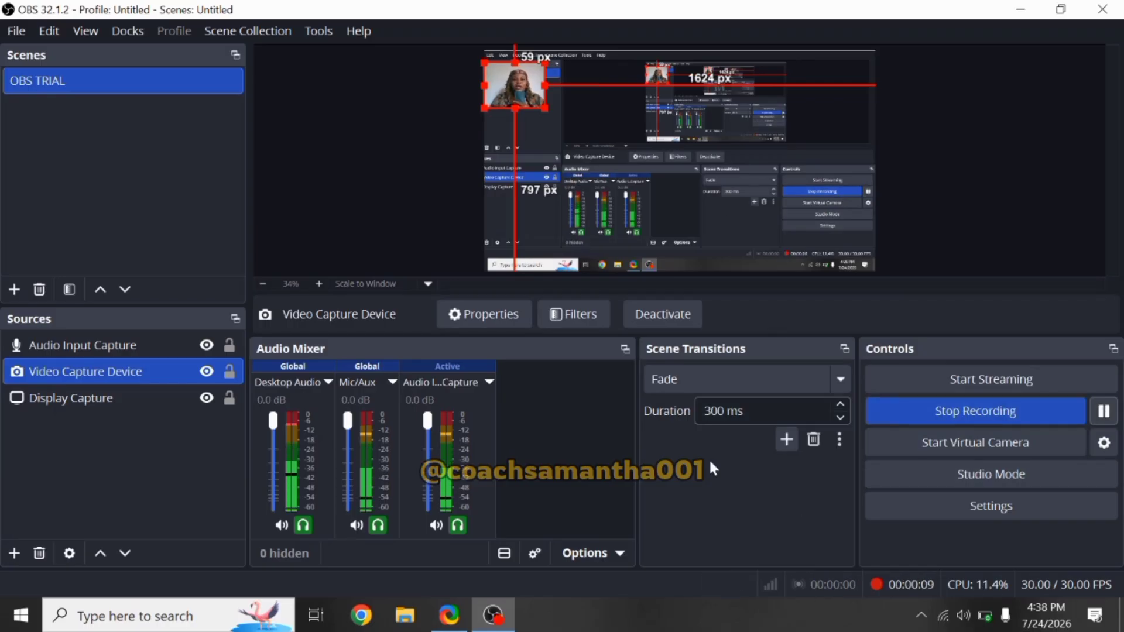
left_click(969, 411)
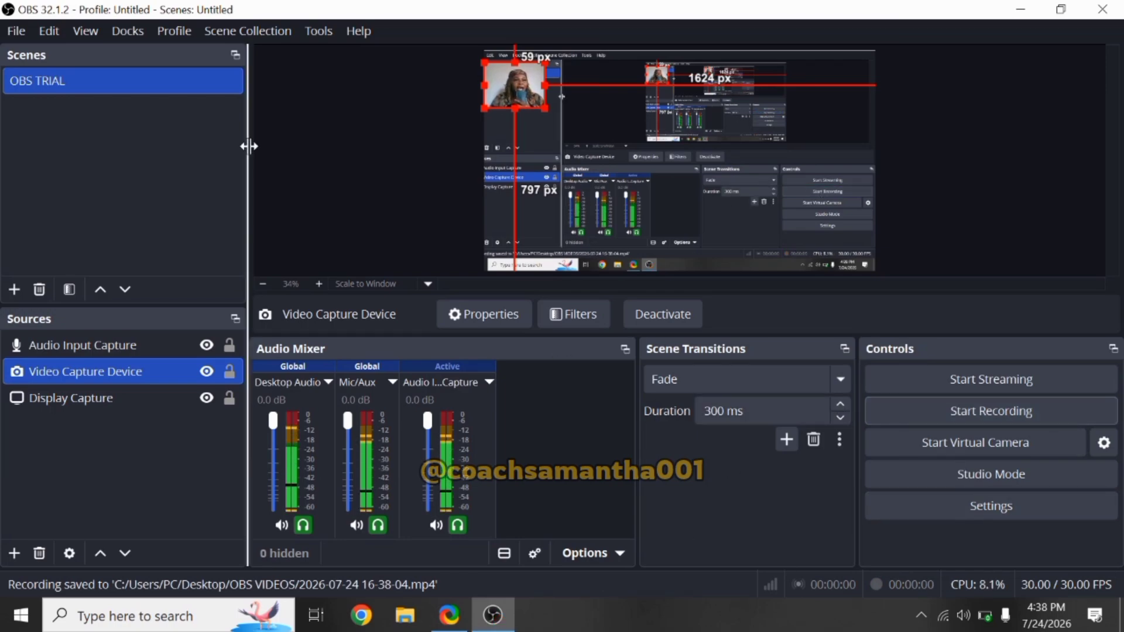
Step: Open the recordings folder to view the saved clip, then close the folder window
left_click(19, 31)
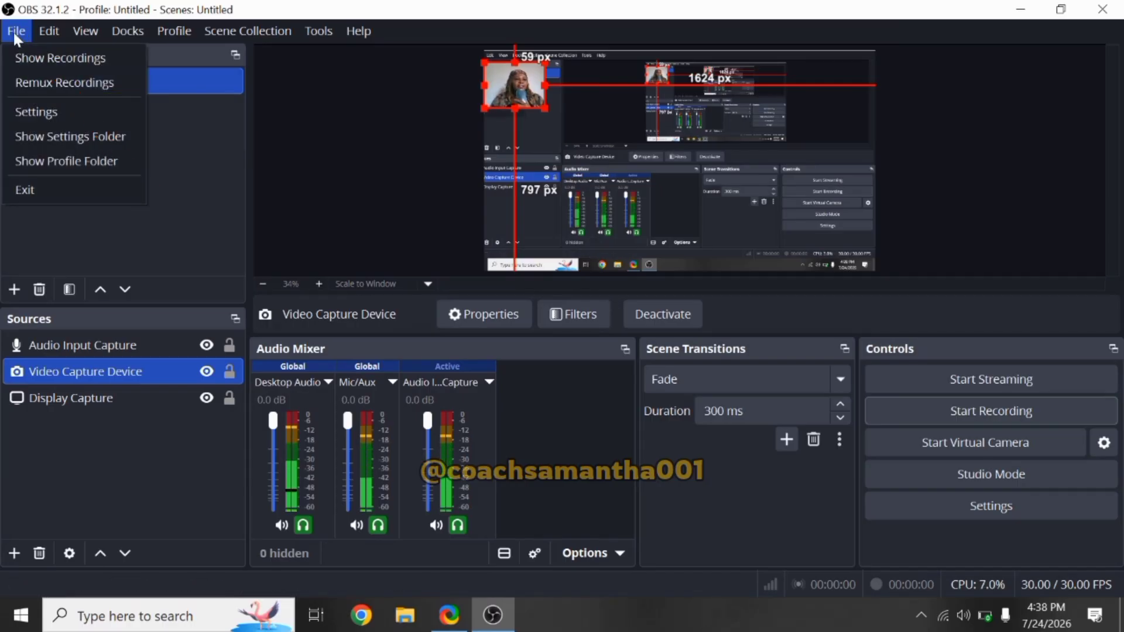
left_click(37, 59)
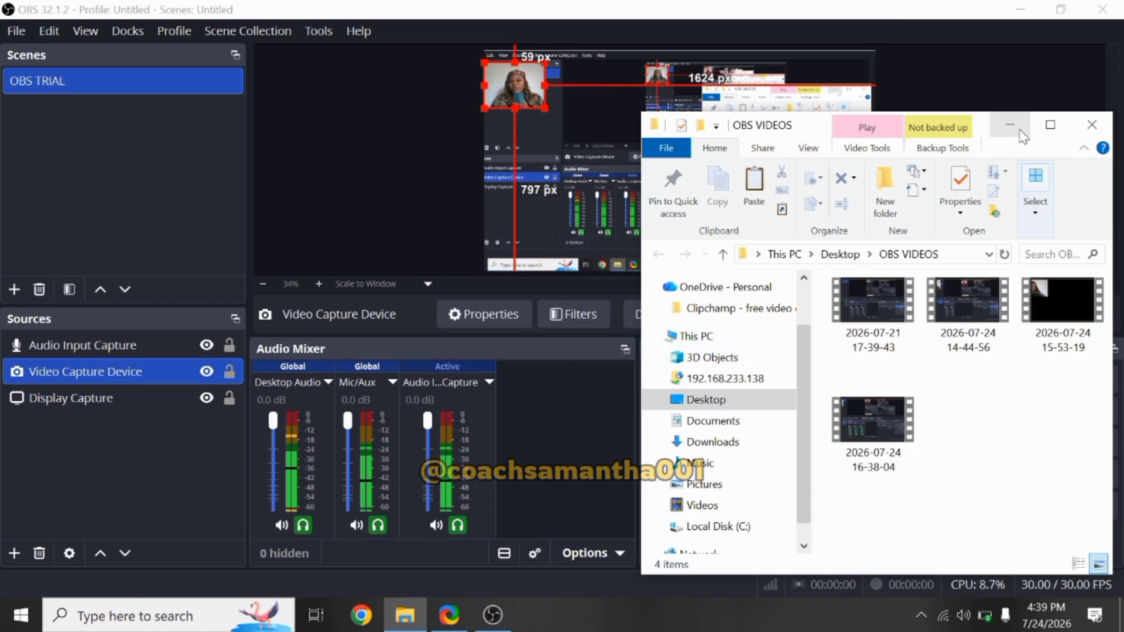
left_click(1093, 124)
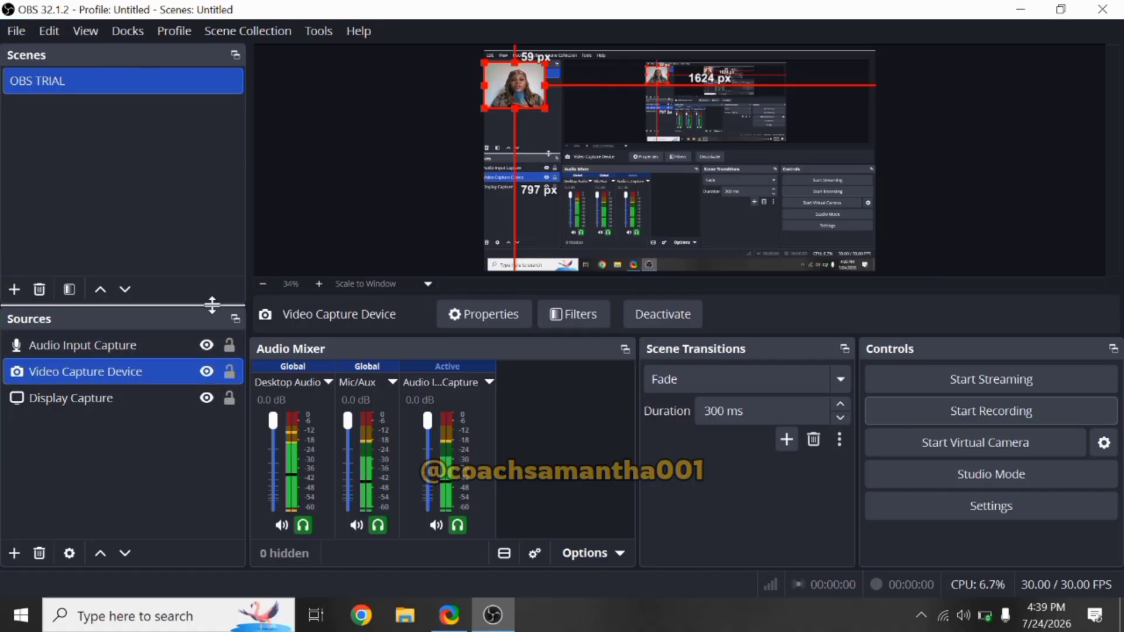
Step: Assign the S key as the Start Streaming hotkey, then cancel the Settings dialog
left_click(989, 510)
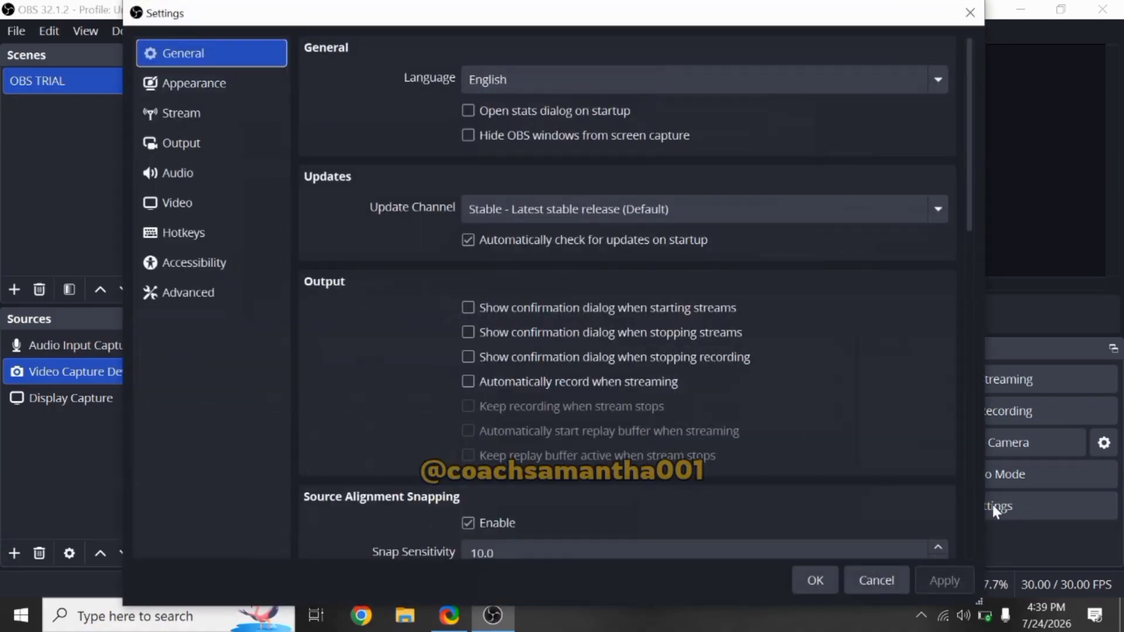
left_click(469, 240)
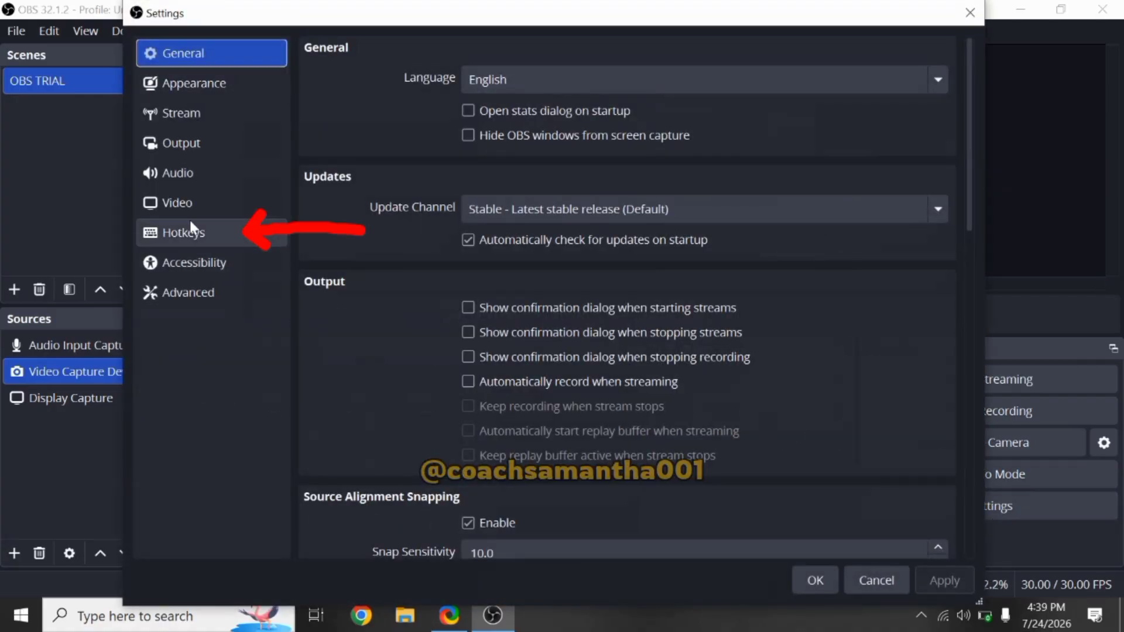
left_click(193, 235)
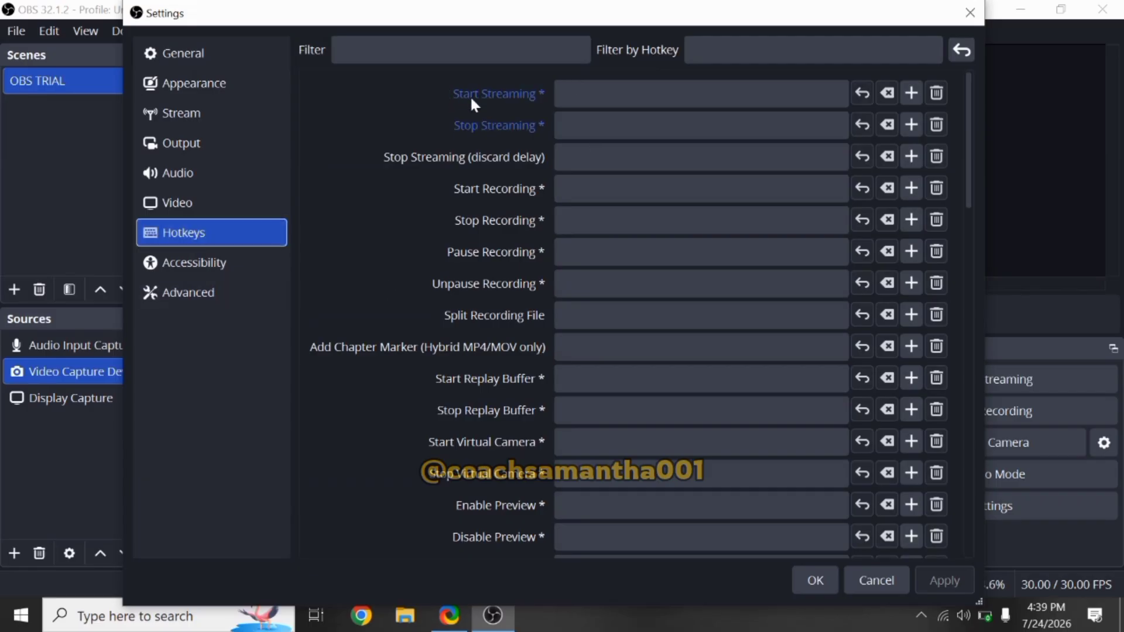
left_click(642, 92)
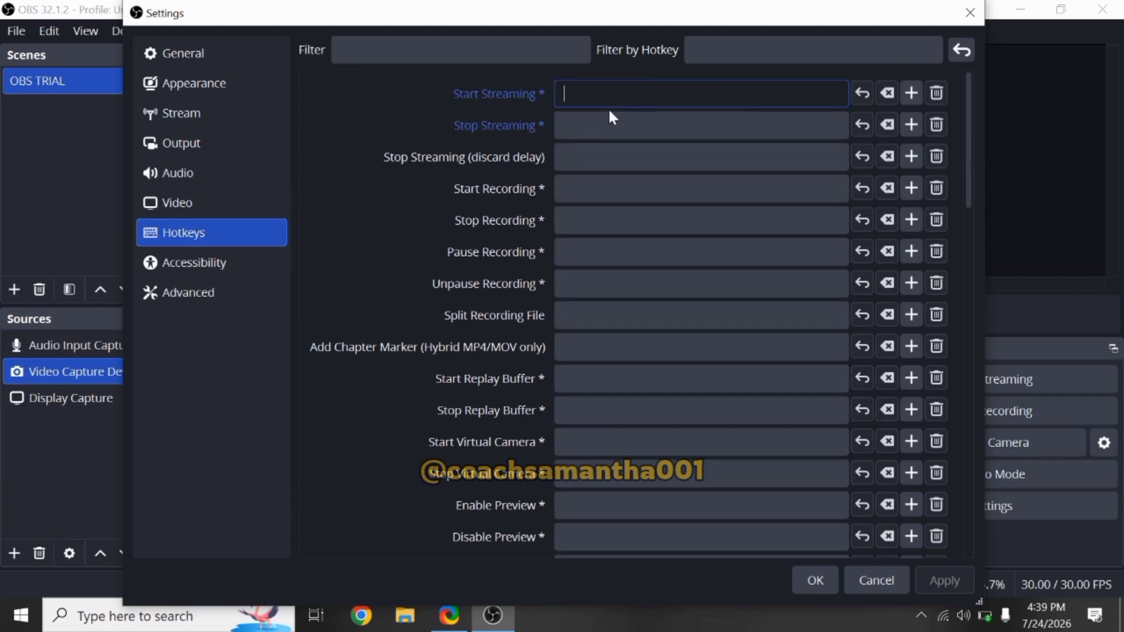
key("s")
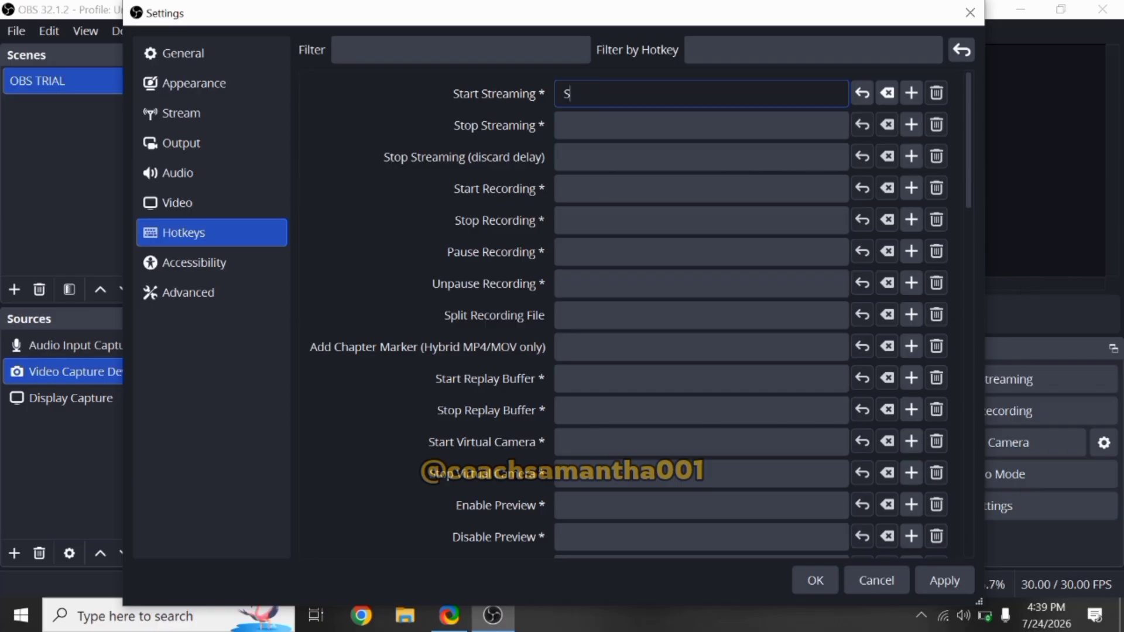
left_click(864, 581)
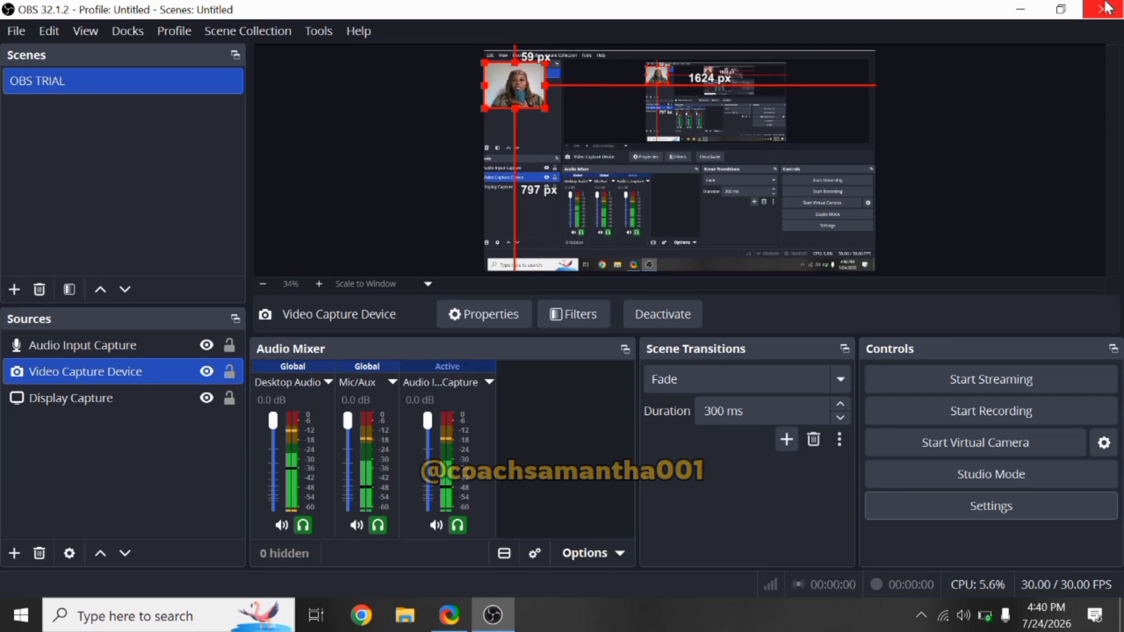
Step: Minimize the OBS window to the taskbar
left_click(1020, 12)
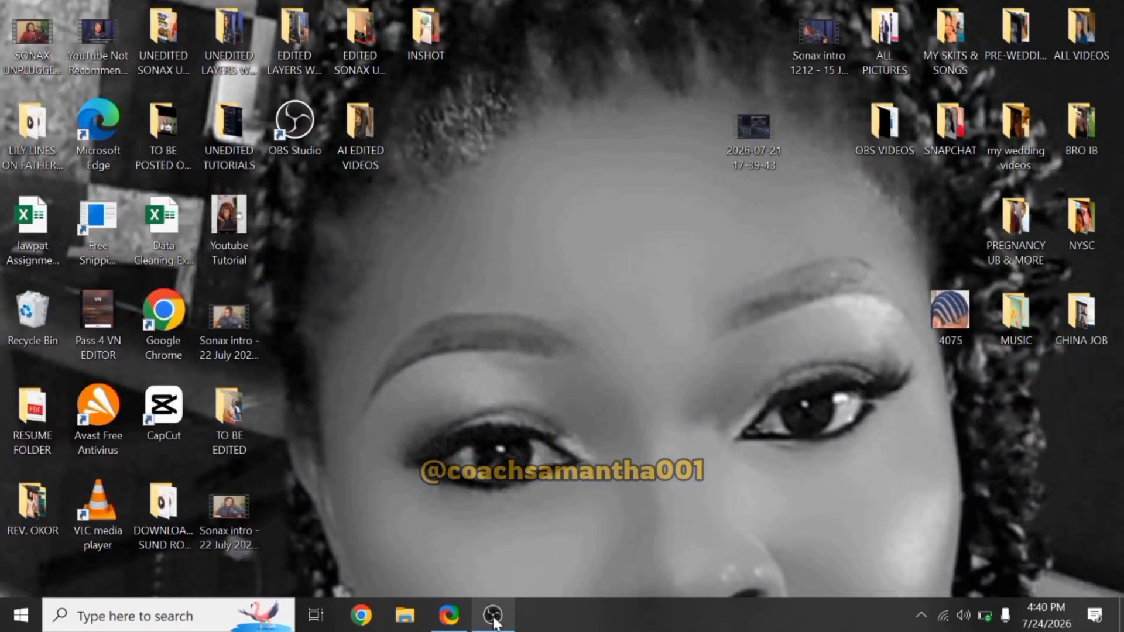
mouse_move(494, 622)
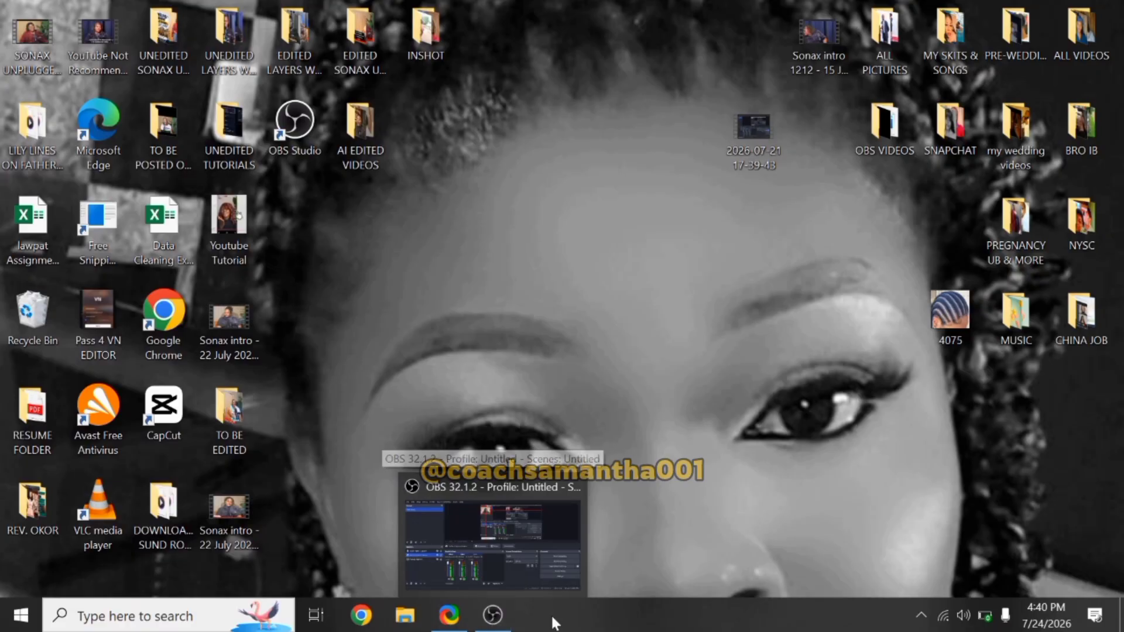